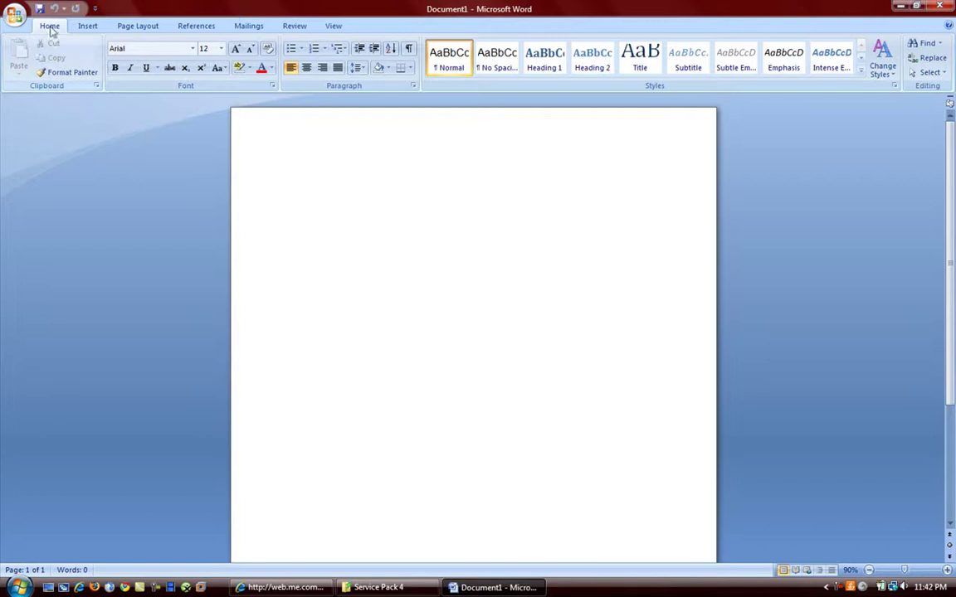
click(86, 27)
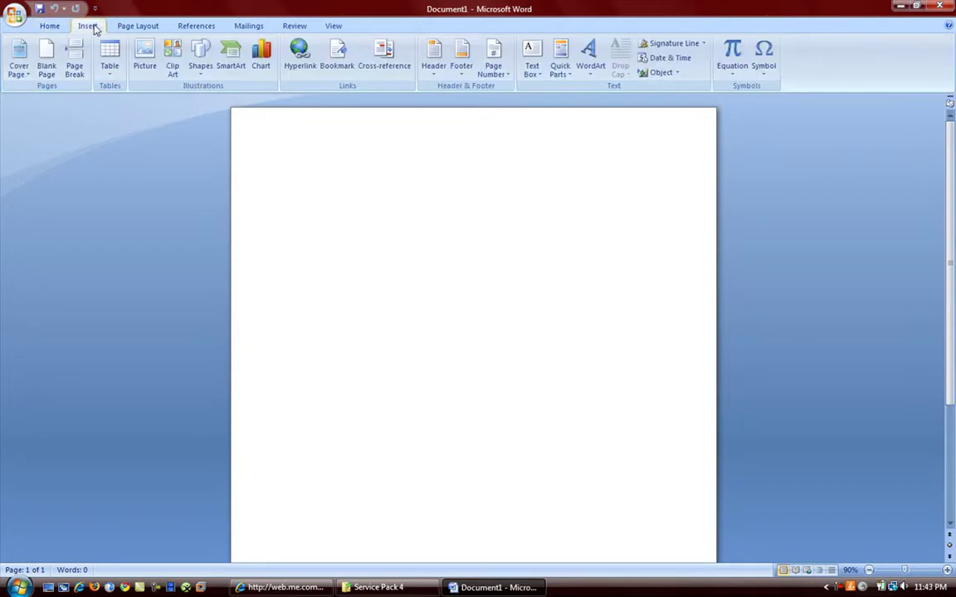
click(52, 26)
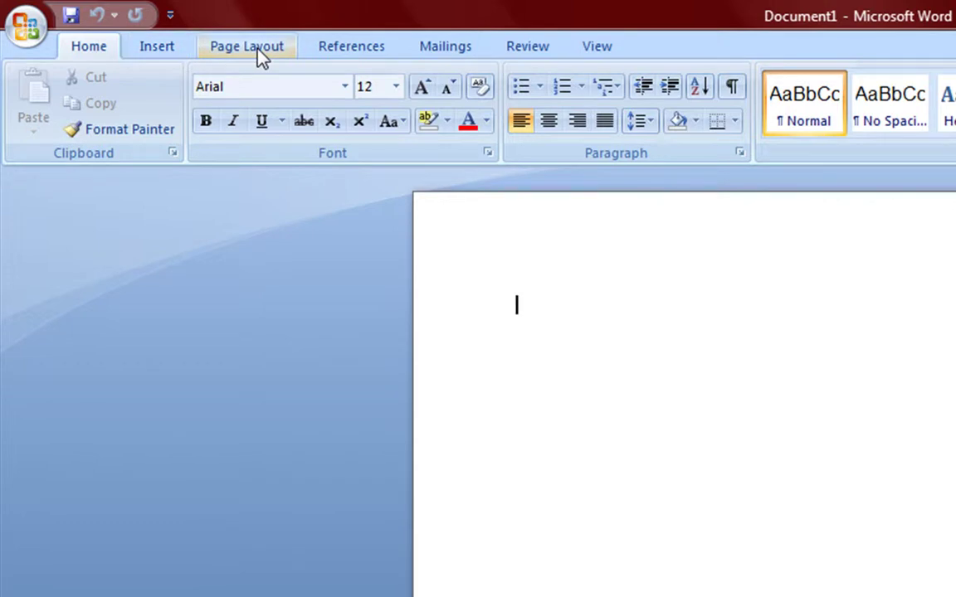
click(257, 50)
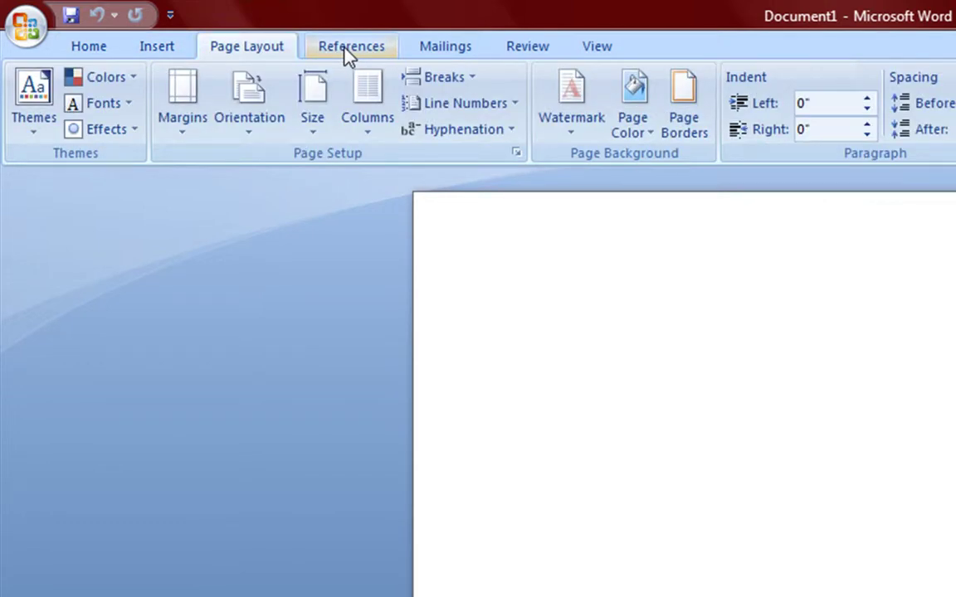
click(68, 42)
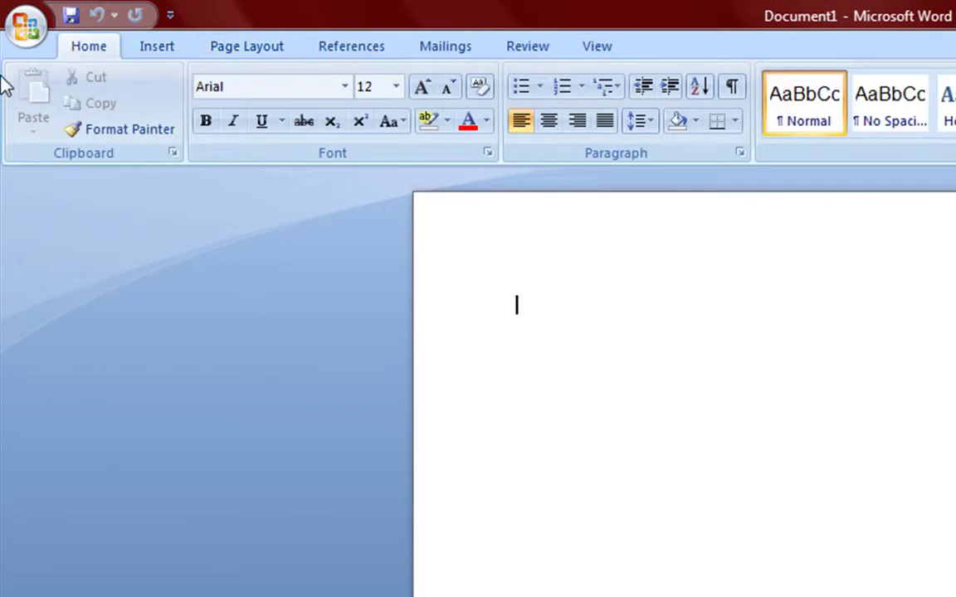
click(24, 32)
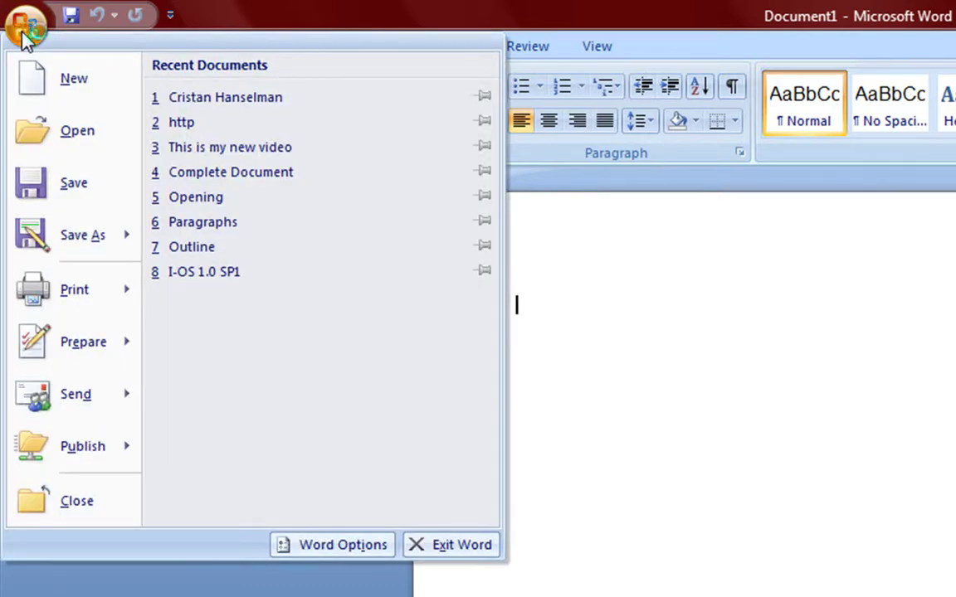
key(Down)
click(181, 592)
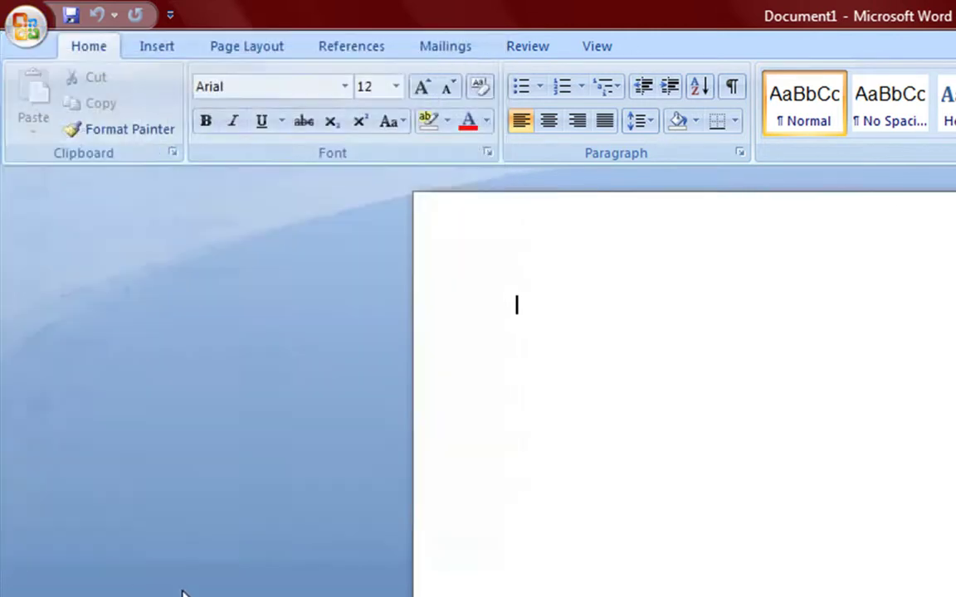
- Open the New Document dialog and browse the Award certificates, Invoices and Planners template categories
click(13, 30)
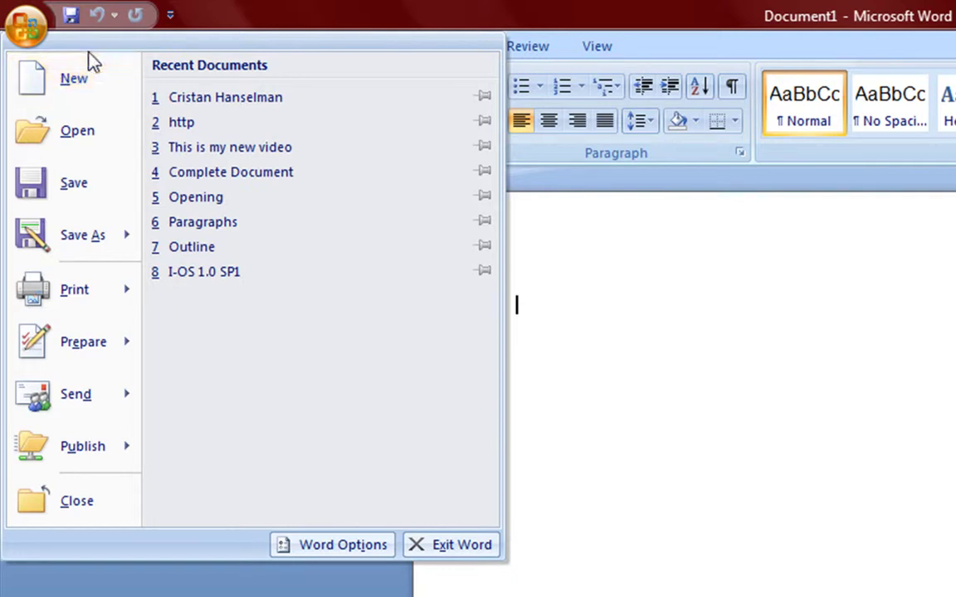
click(62, 78)
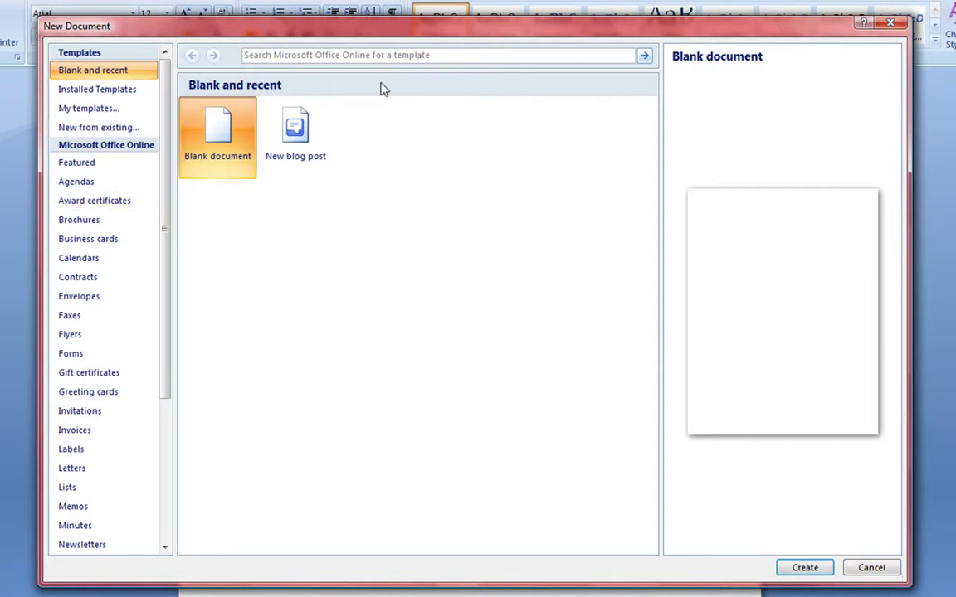
click(91, 201)
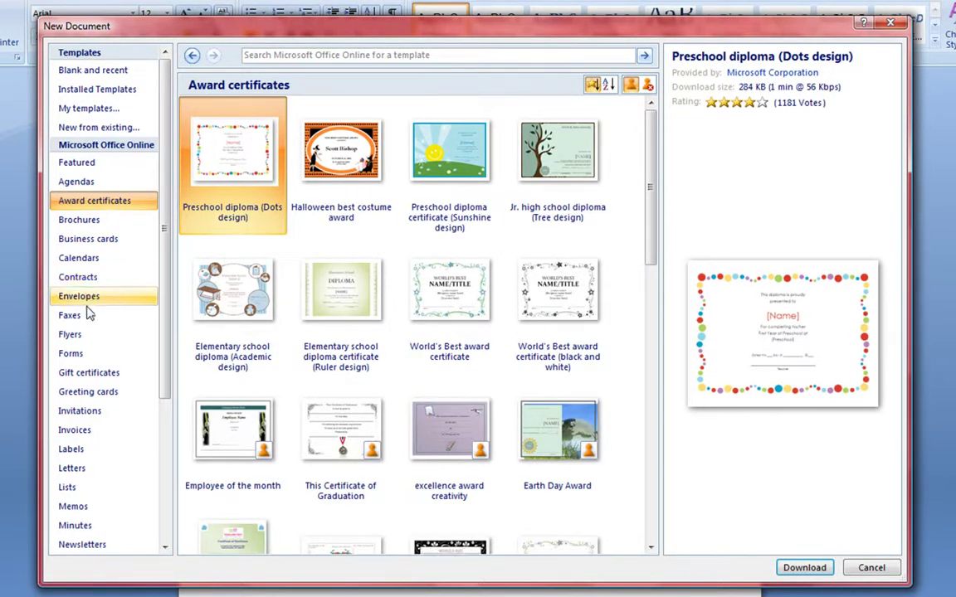
click(59, 431)
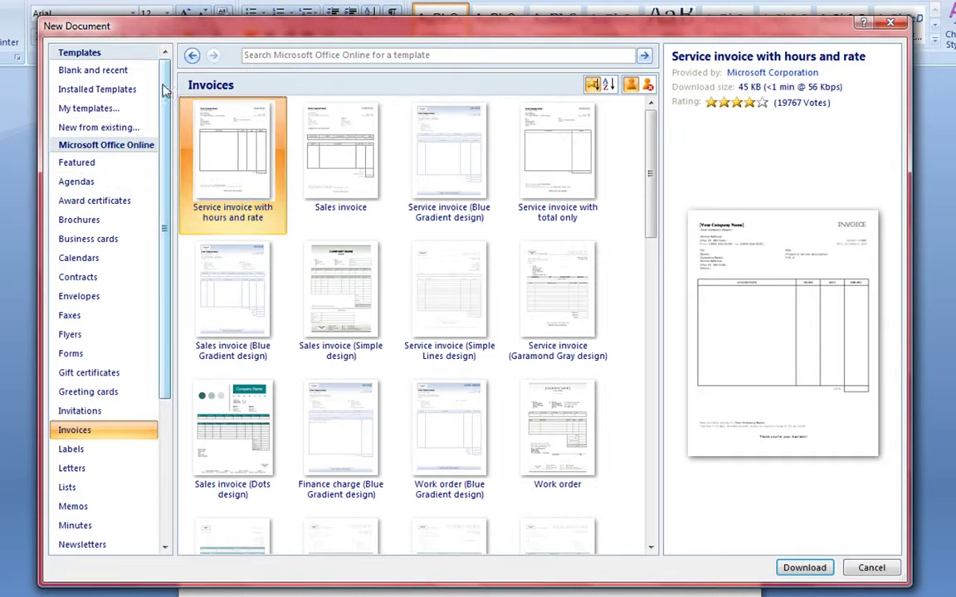
drag(165, 88, 150, 284)
click(135, 383)
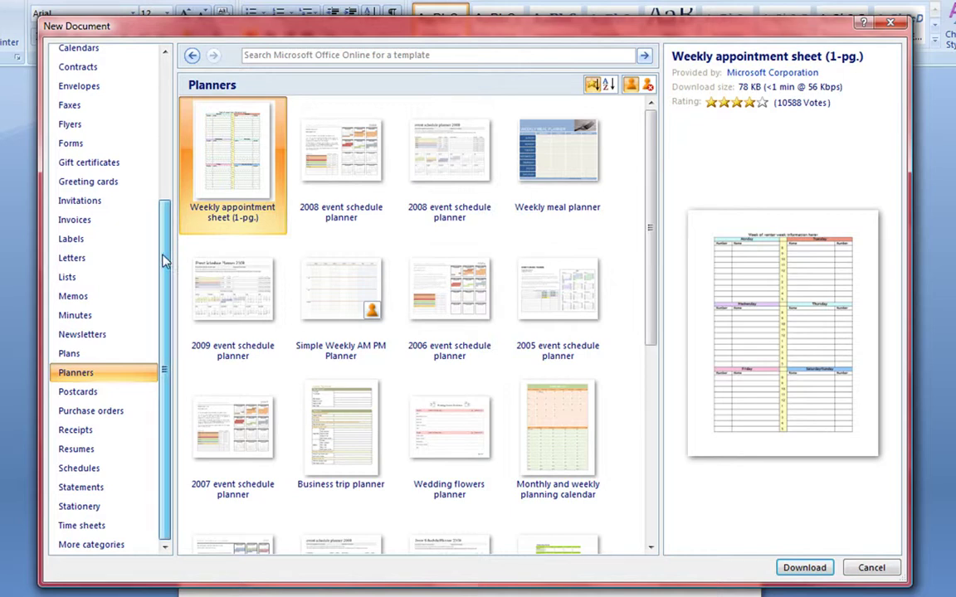
drag(165, 247, 158, 48)
- Examine the Featured resume samples, the blank and recent options, and the installed templates, including the Median Merge Fax preview
click(91, 164)
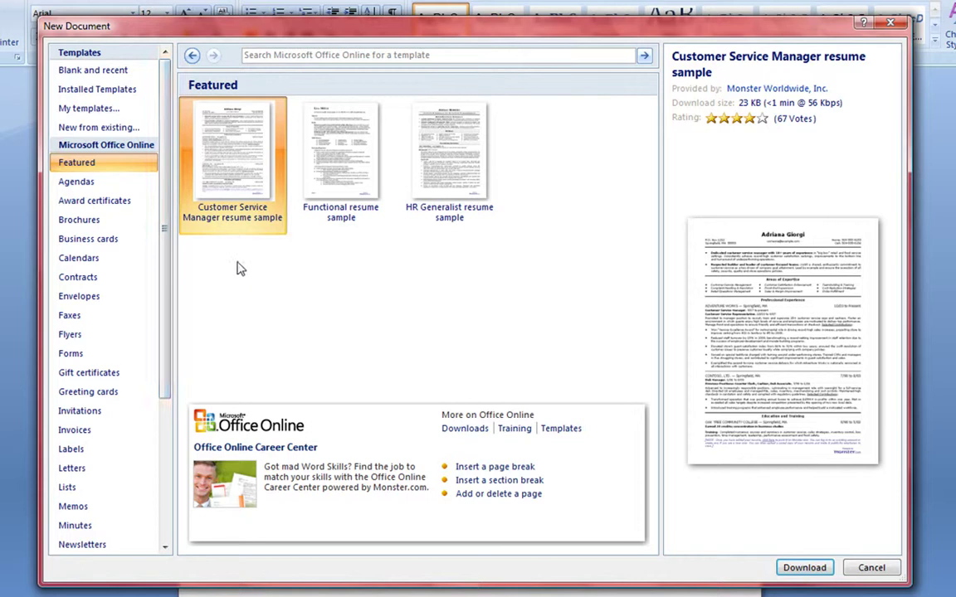
click(343, 166)
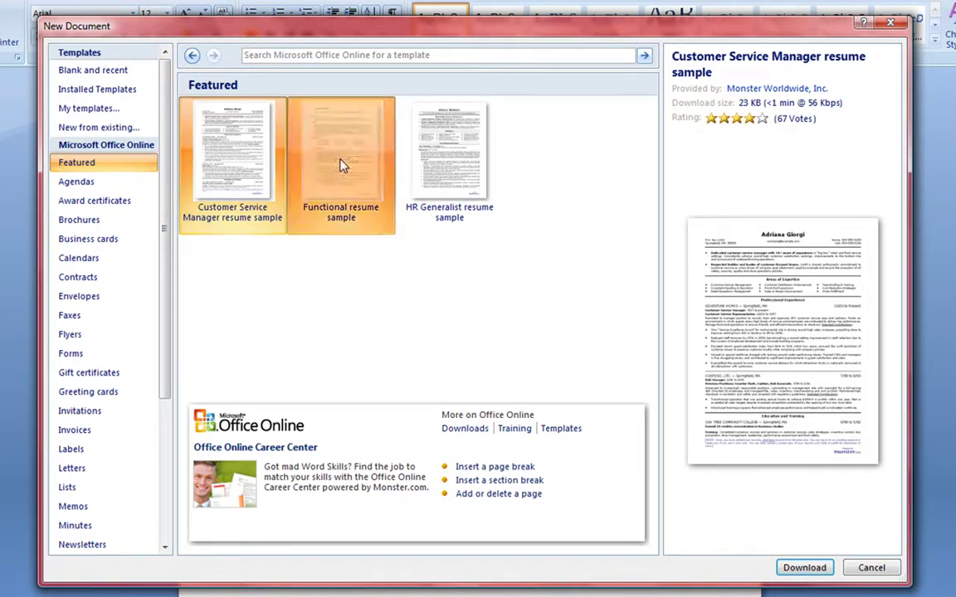
click(90, 74)
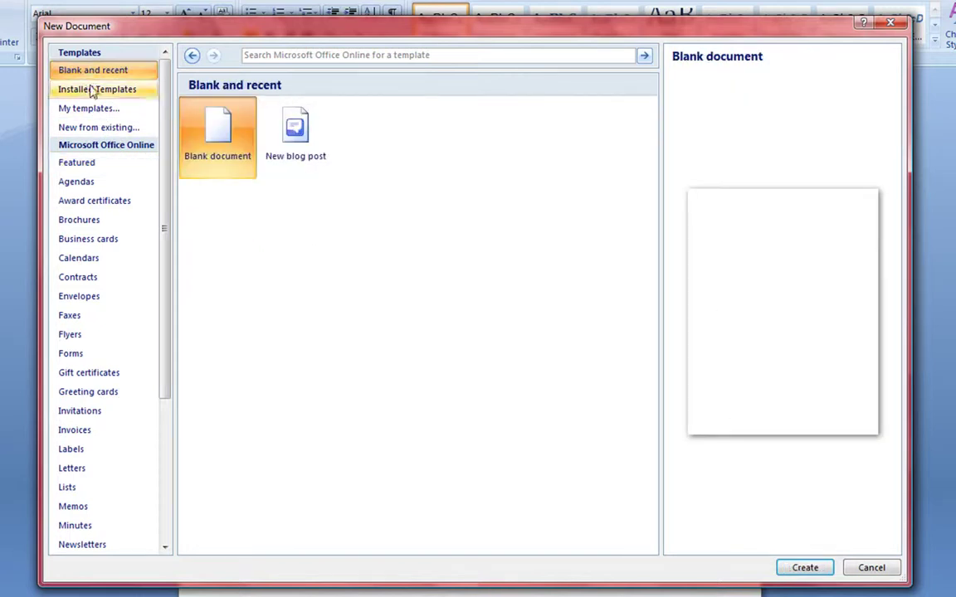
click(89, 90)
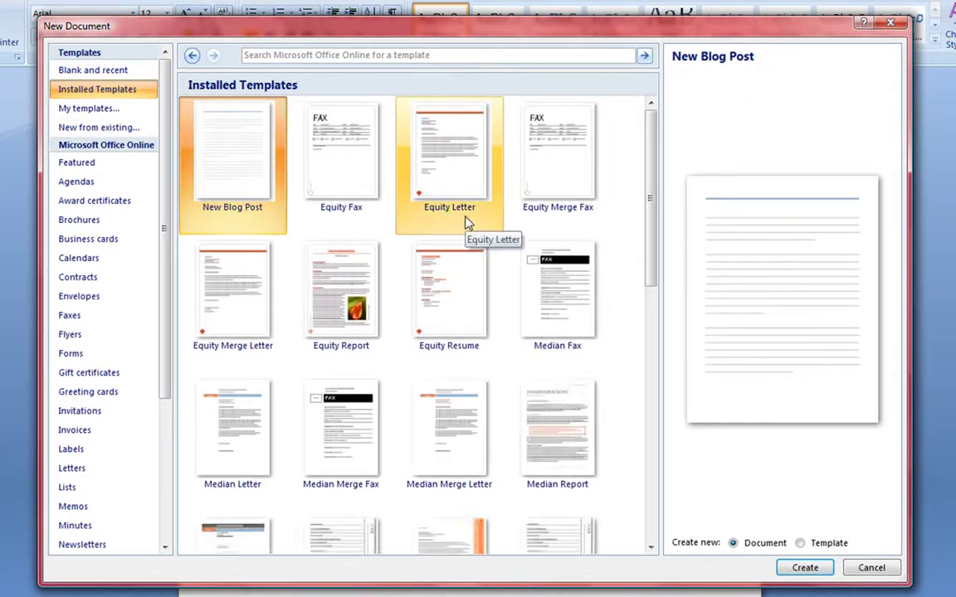
click(348, 449)
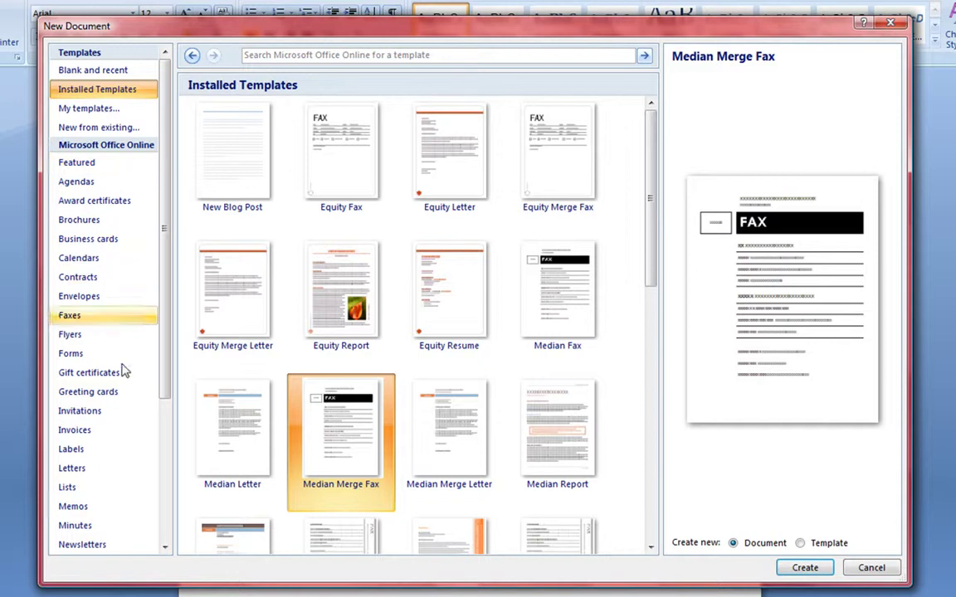
- Create a document from the "Request for permission to reprint article" template in the Marketing group of the business letters
click(116, 469)
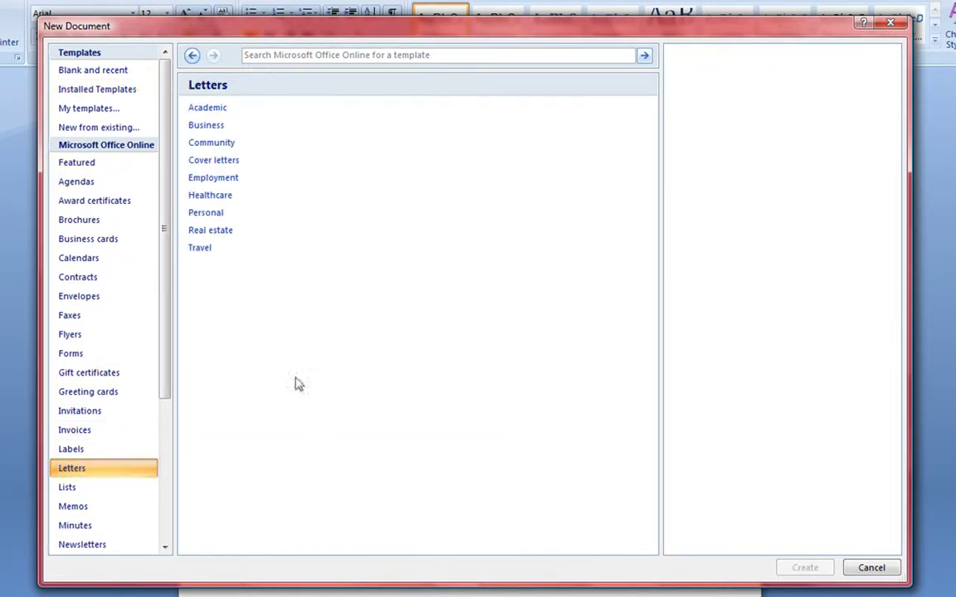
click(214, 126)
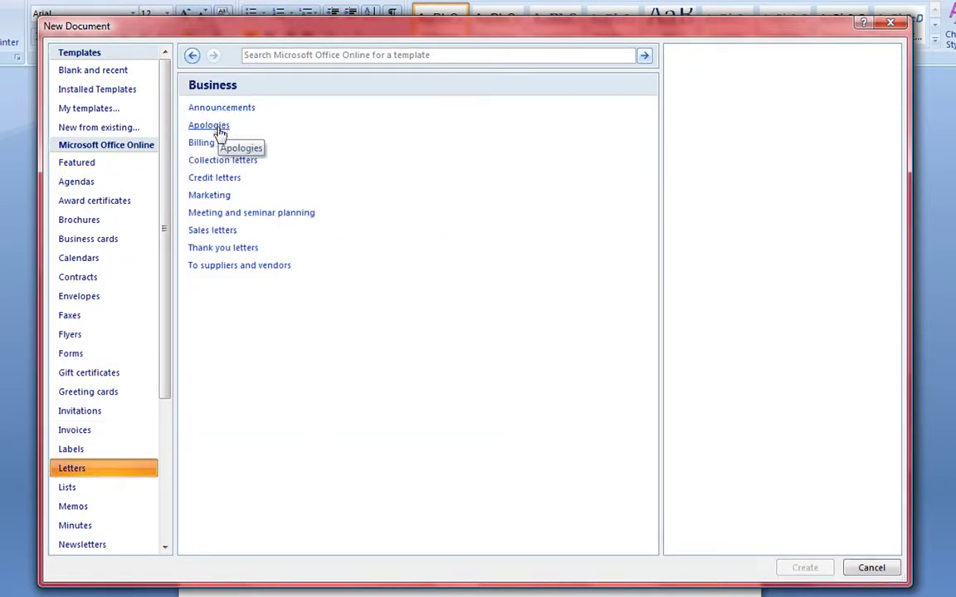
click(218, 196)
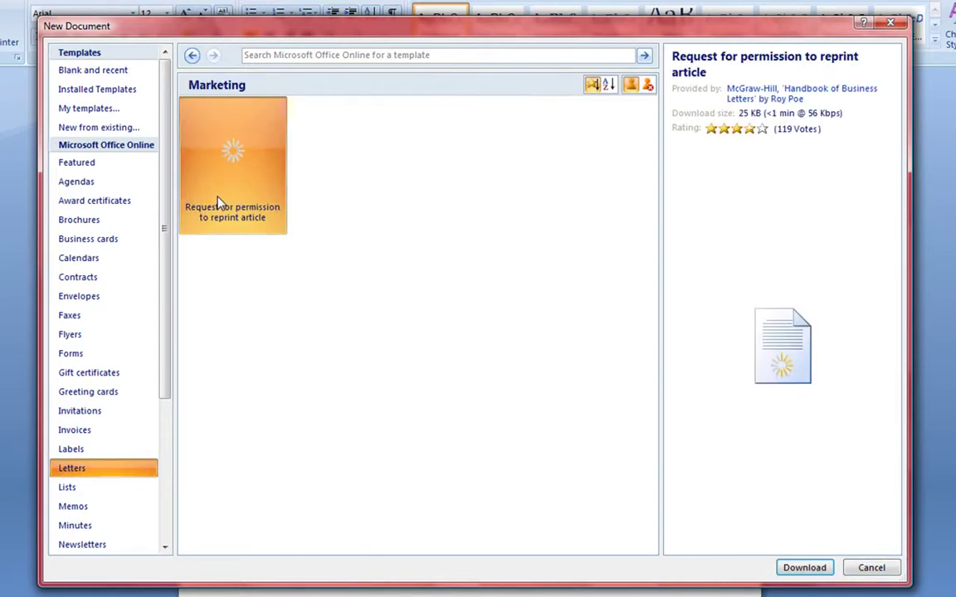
double_click(224, 187)
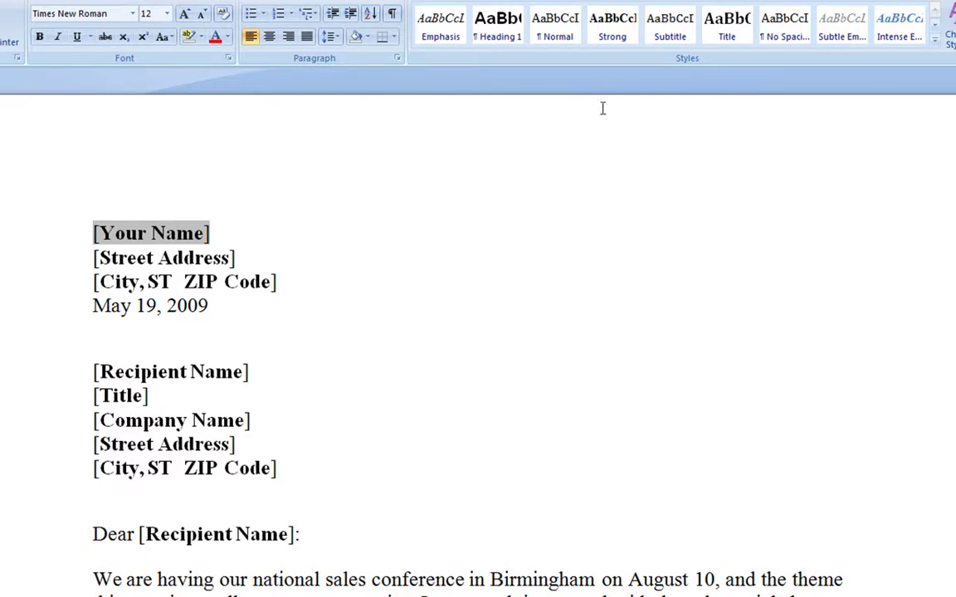
- Try viewing the letter at 90% zoom, and return it to 100% in Print Layout view
click(303, 2)
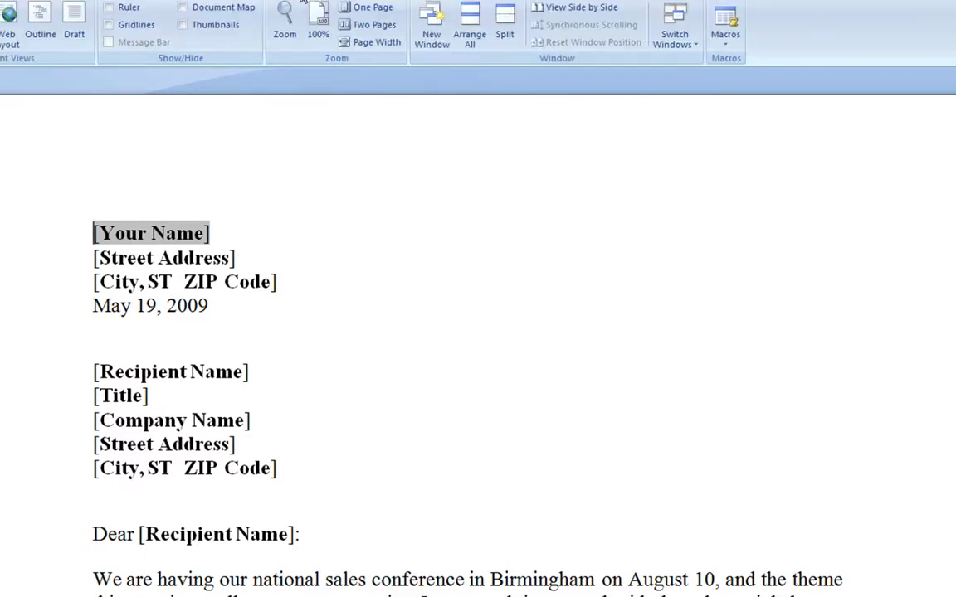
click(74, 31)
click(0, 21)
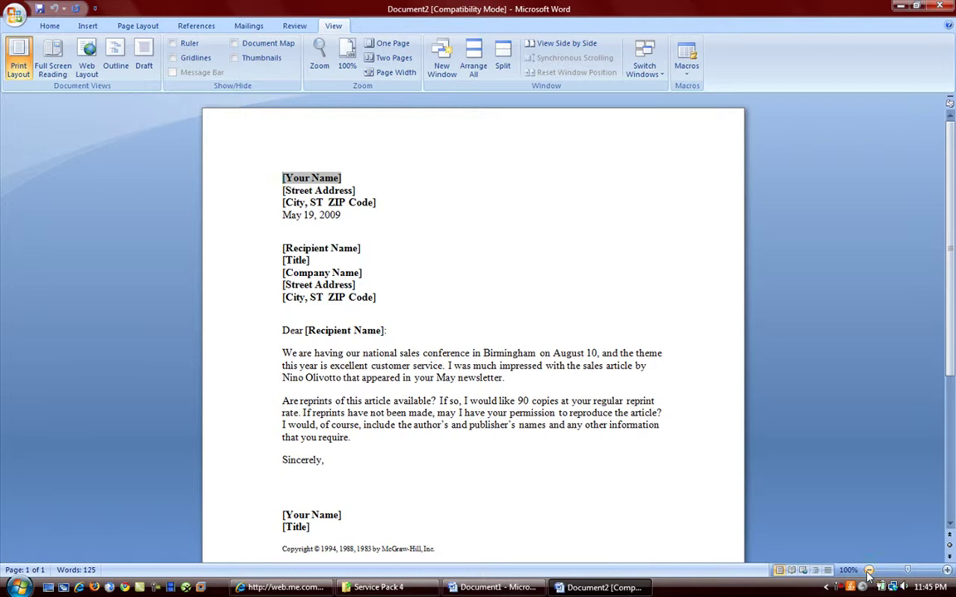
click(868, 571)
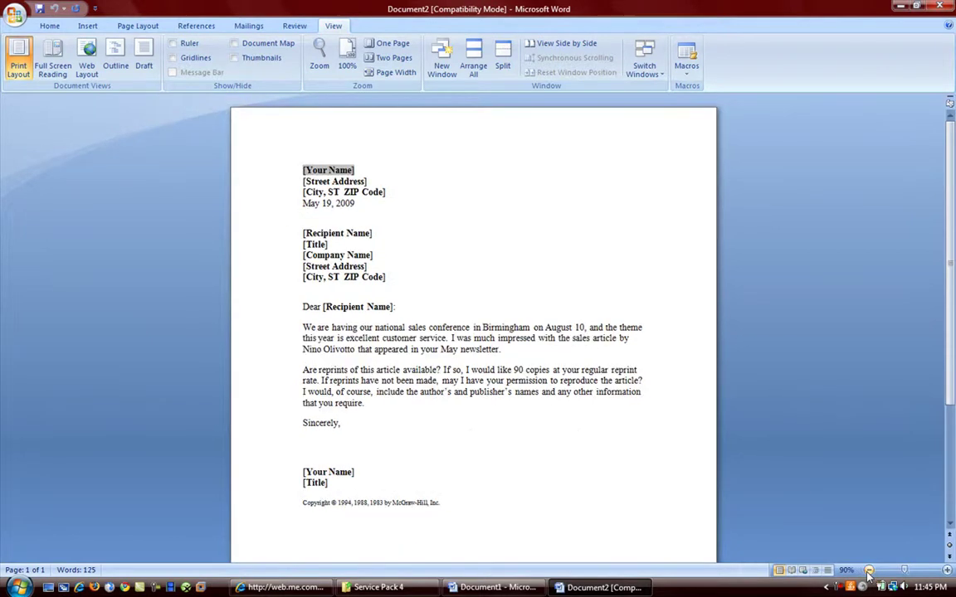
click(946, 570)
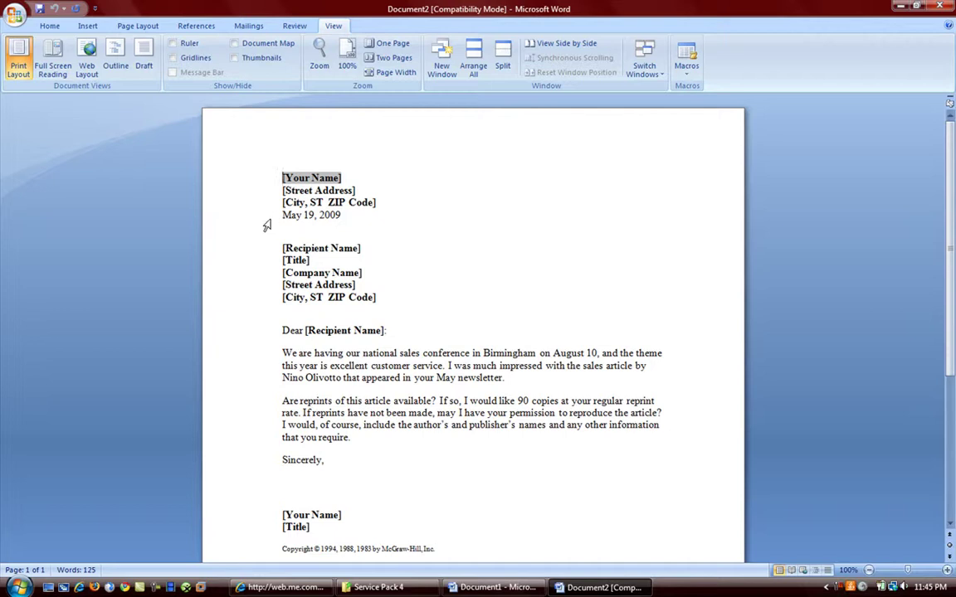
- Reopen the New Document dialog and look through its list of online template categories
click(49, 26)
click(16, 19)
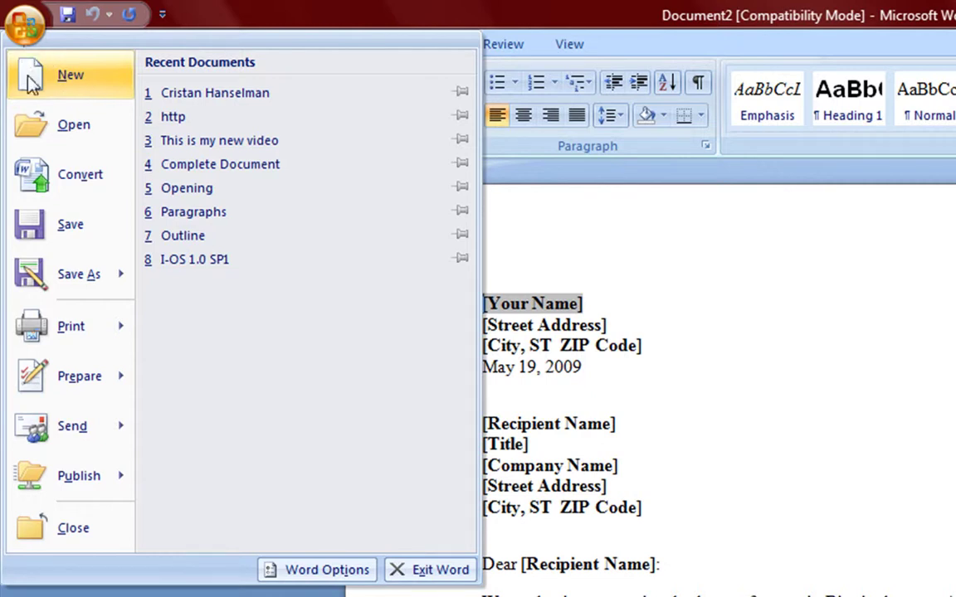
click(71, 75)
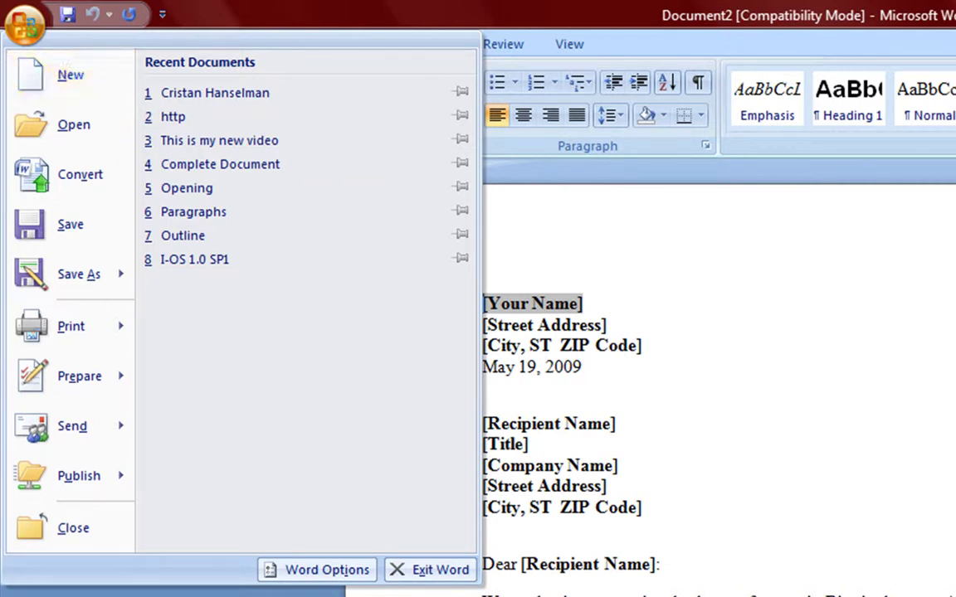
click(64, 78)
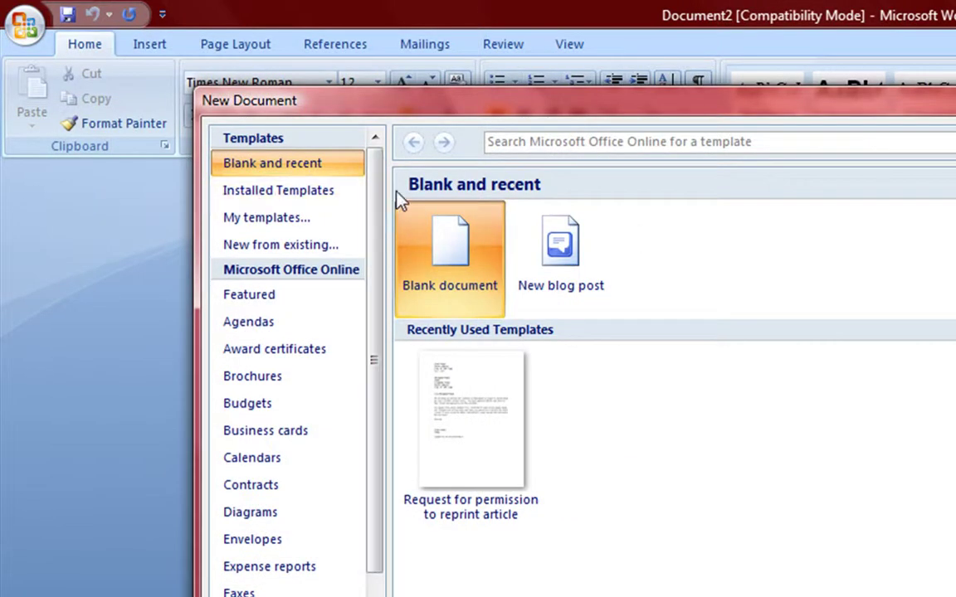
drag(381, 205, 380, 309)
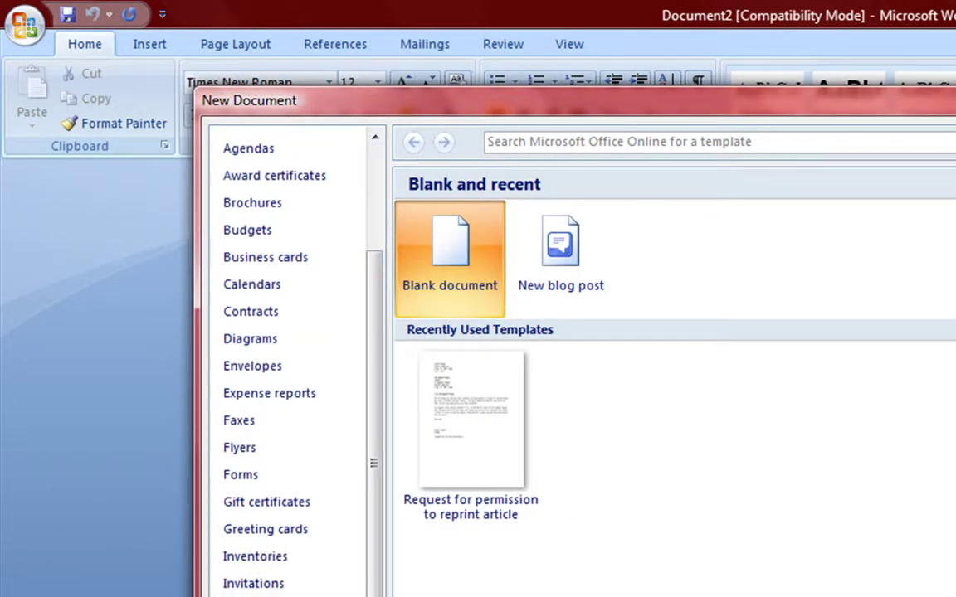
- Launch New Microsoft Office Document from the list of all programs in Windows
key(super)
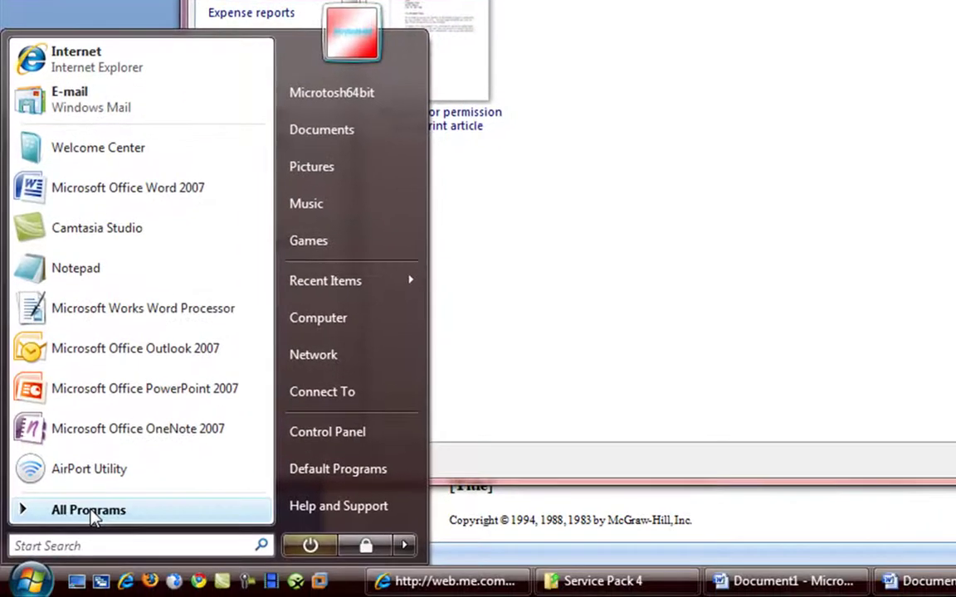
click(83, 510)
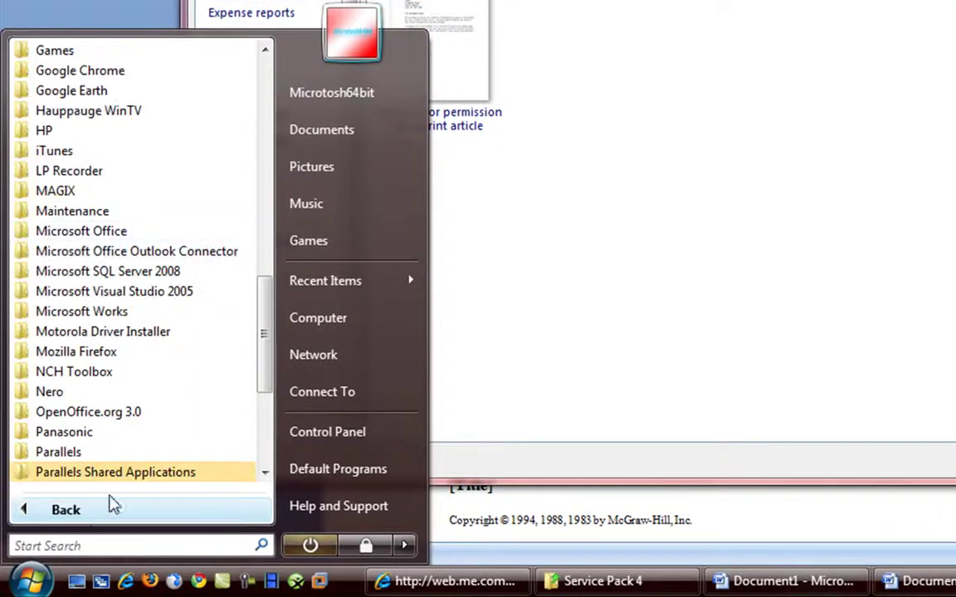
drag(272, 316, 267, 89)
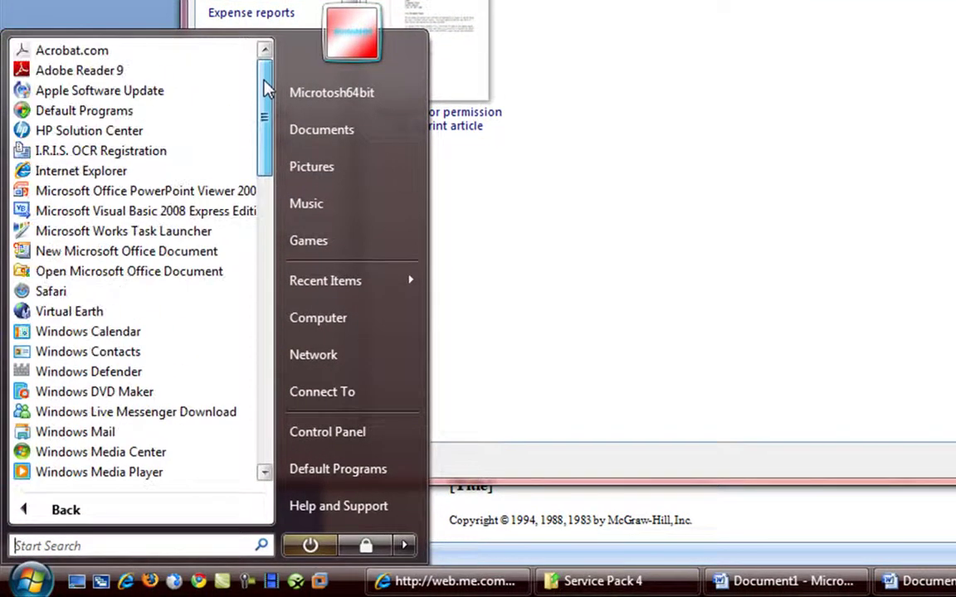
click(171, 251)
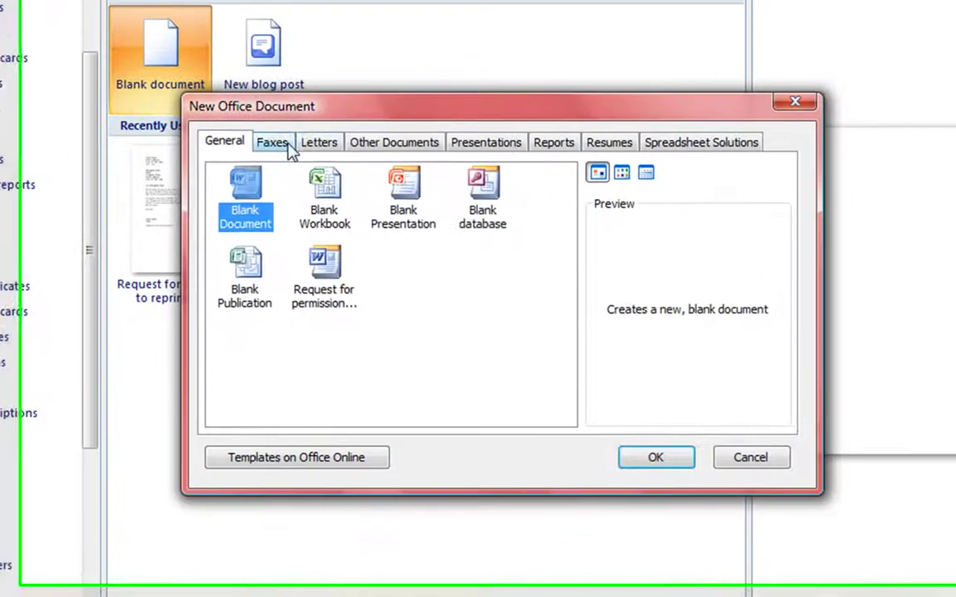
- Browse the Faxes, Letters, Other Documents, Presentations and Resumes templates in the New Office Document dialog
click(468, 12)
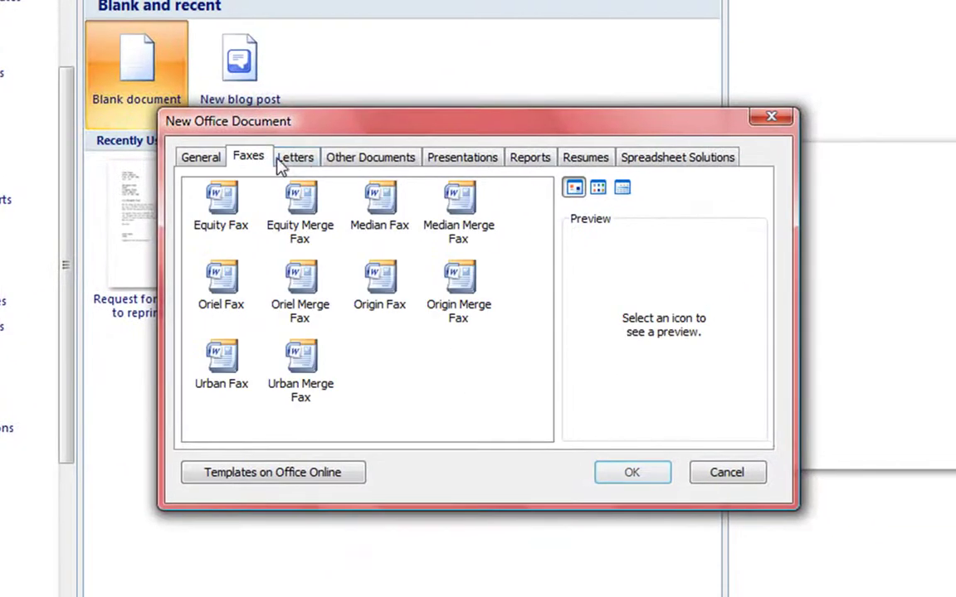
click(515, 12)
click(372, 165)
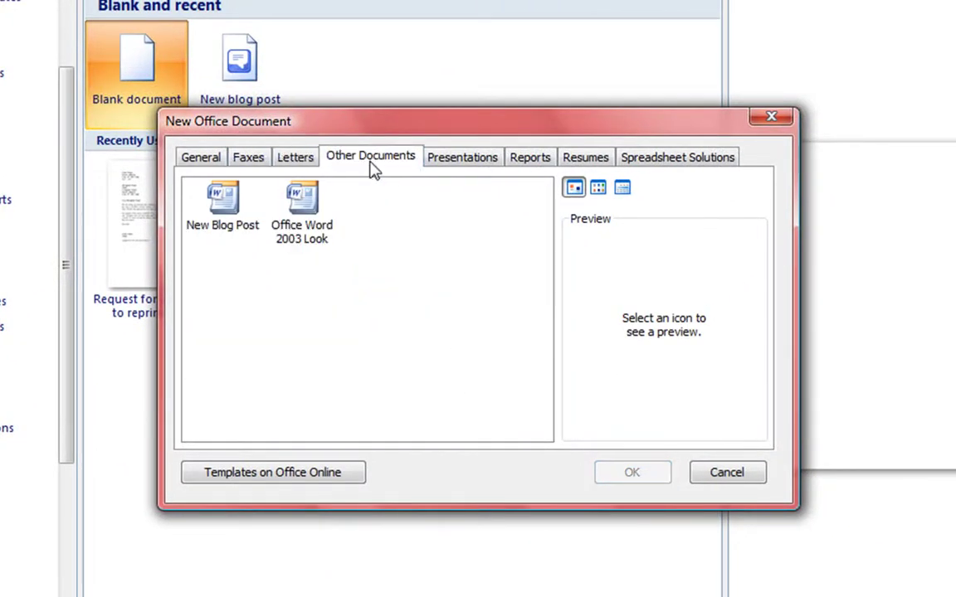
click(436, 159)
click(570, 163)
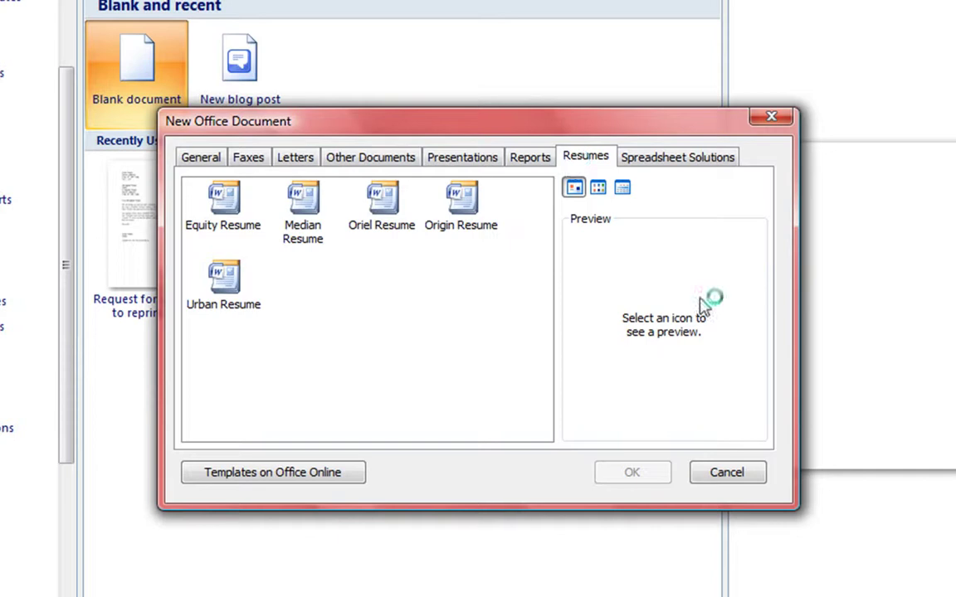
- Dismiss the New Office Document dialog, view the online Envelopes templates, and leave the New Document dialog without creating anything
click(725, 472)
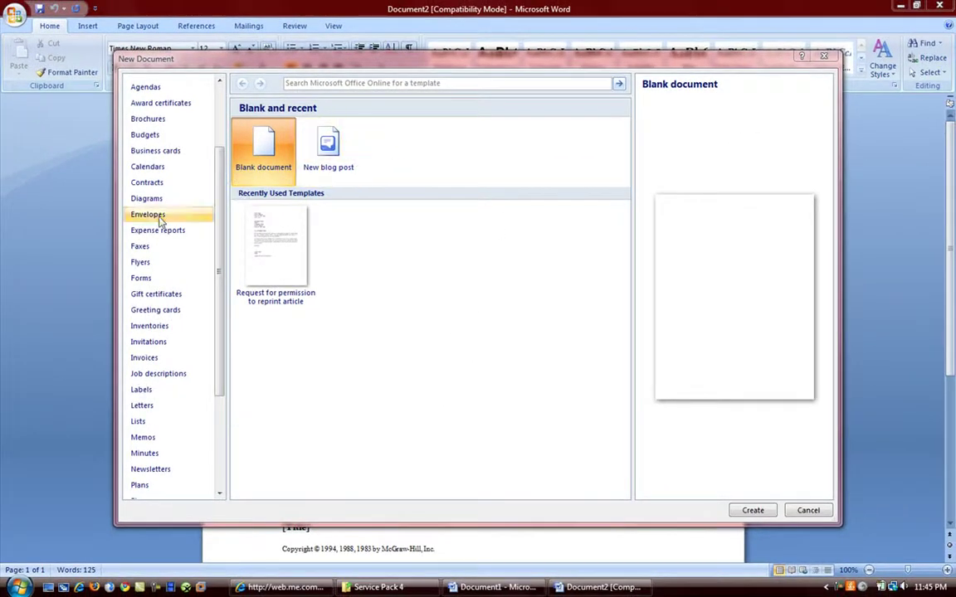
click(161, 217)
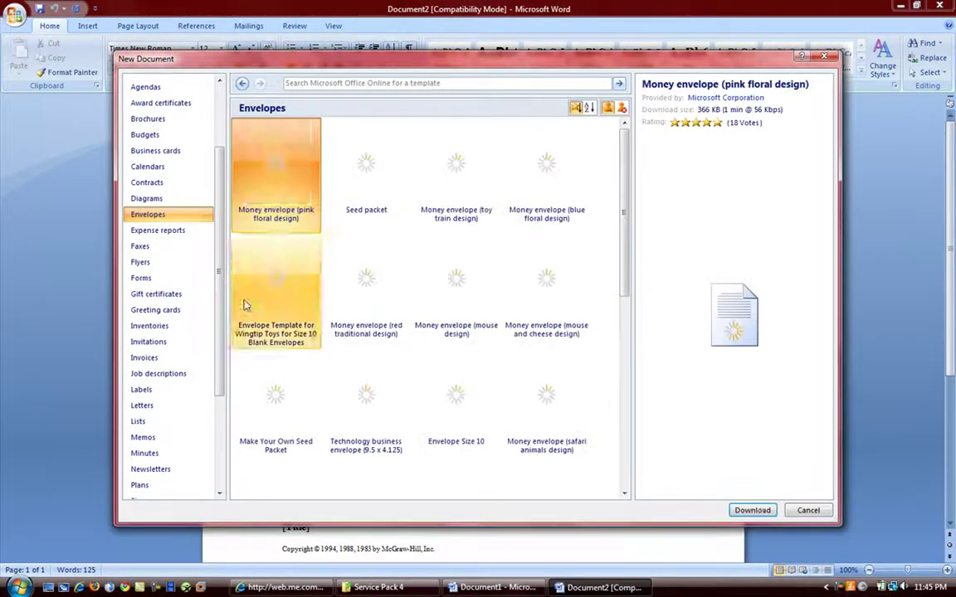
click(806, 510)
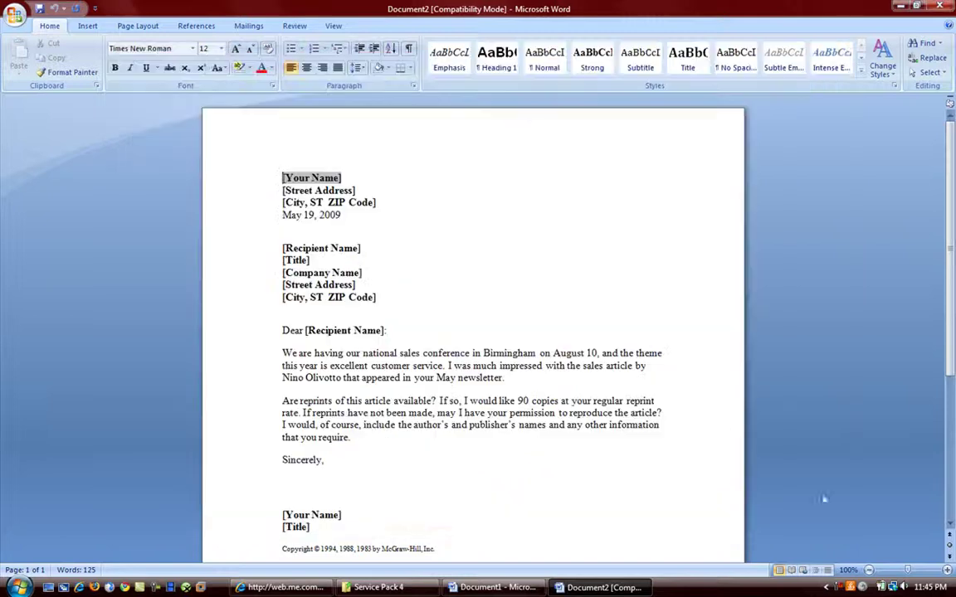
- Look at the Open dialog for the Documents folder, cancel it, and review Word's file commands and recent documents
click(11, 18)
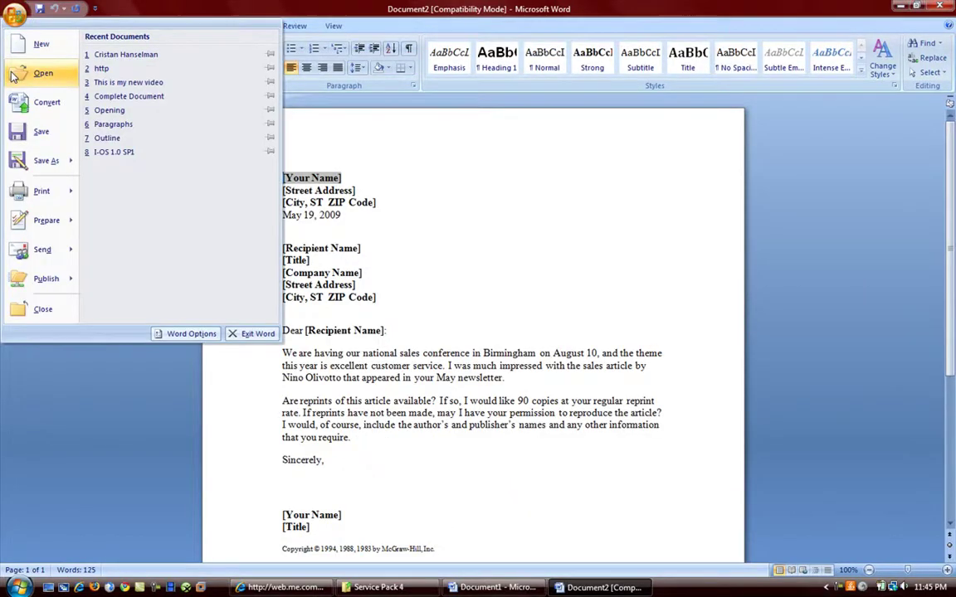
click(42, 73)
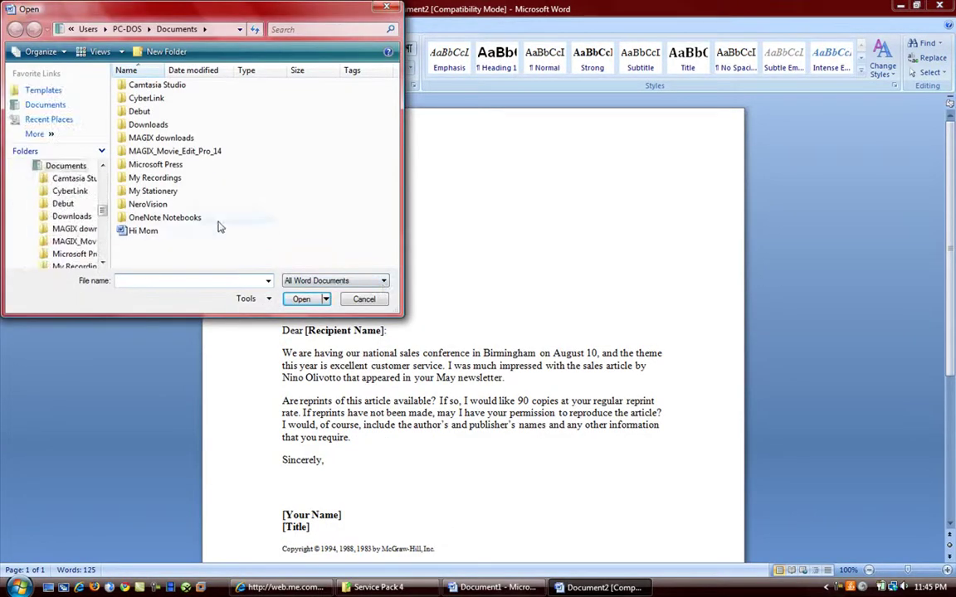
click(352, 302)
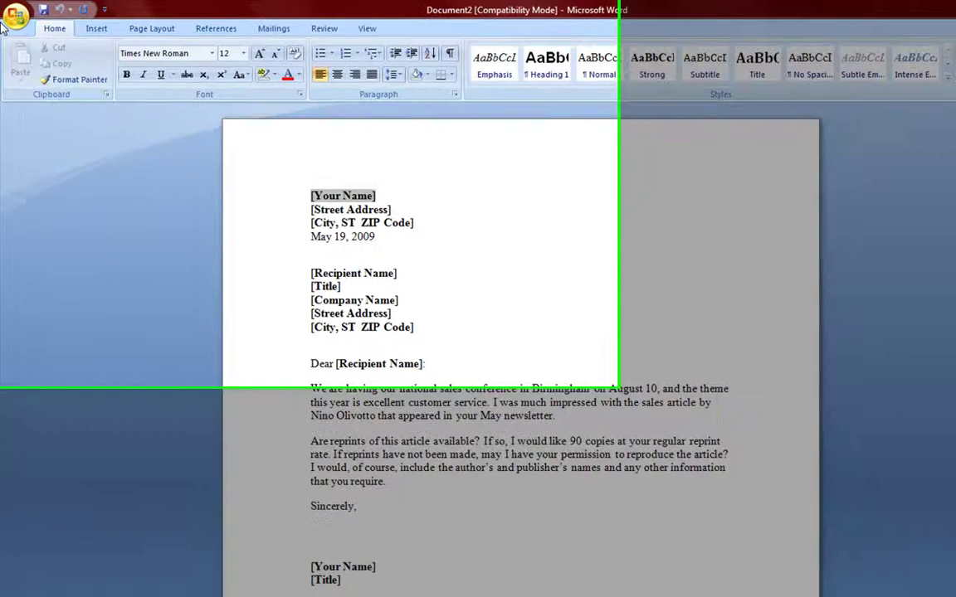
click(11, 17)
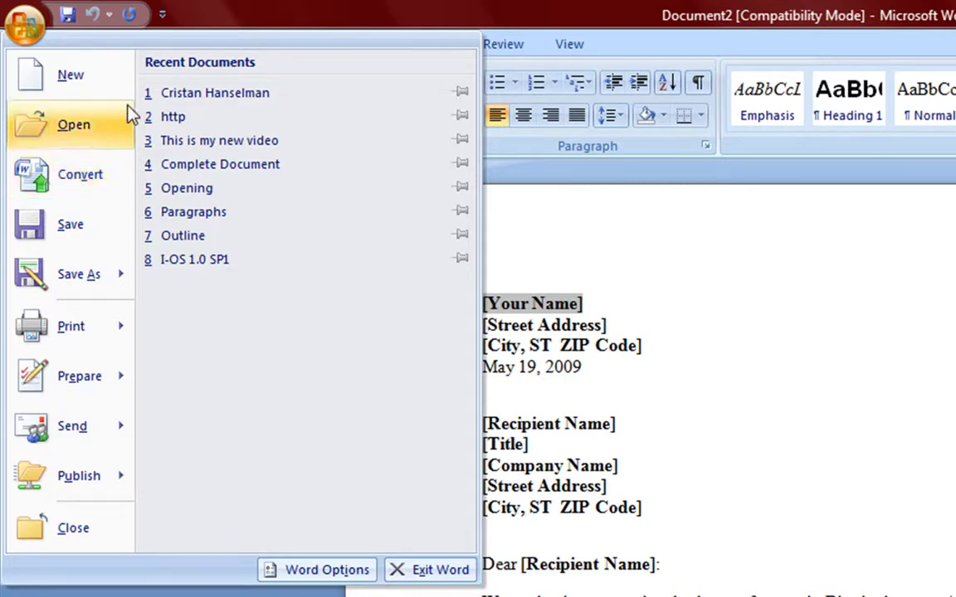
click(210, 10)
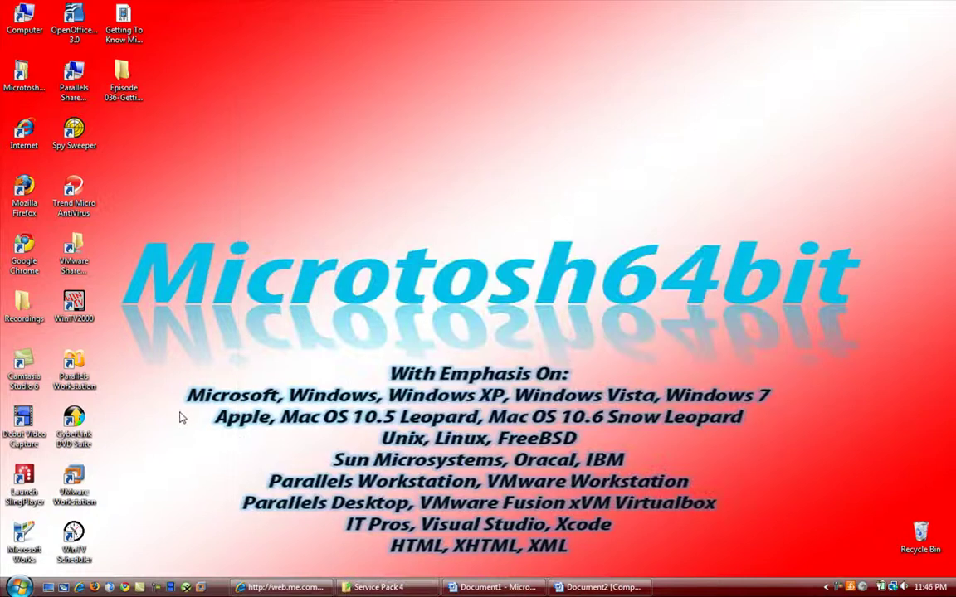
- Create a folder on the Windows desktop with the default name New Folder and place it below the Episode 036 folder
right_click(180, 418)
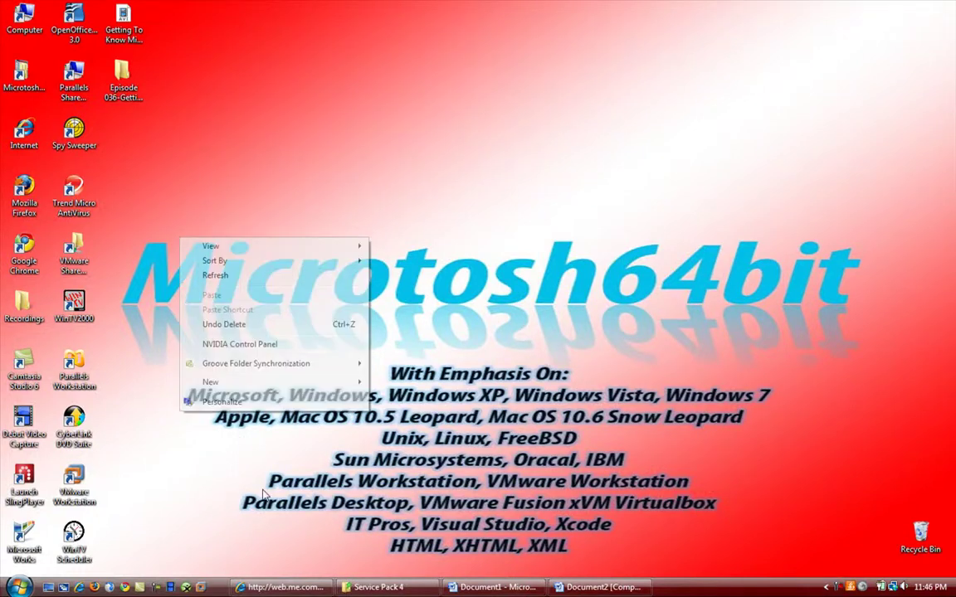
mouse_move(283, 390)
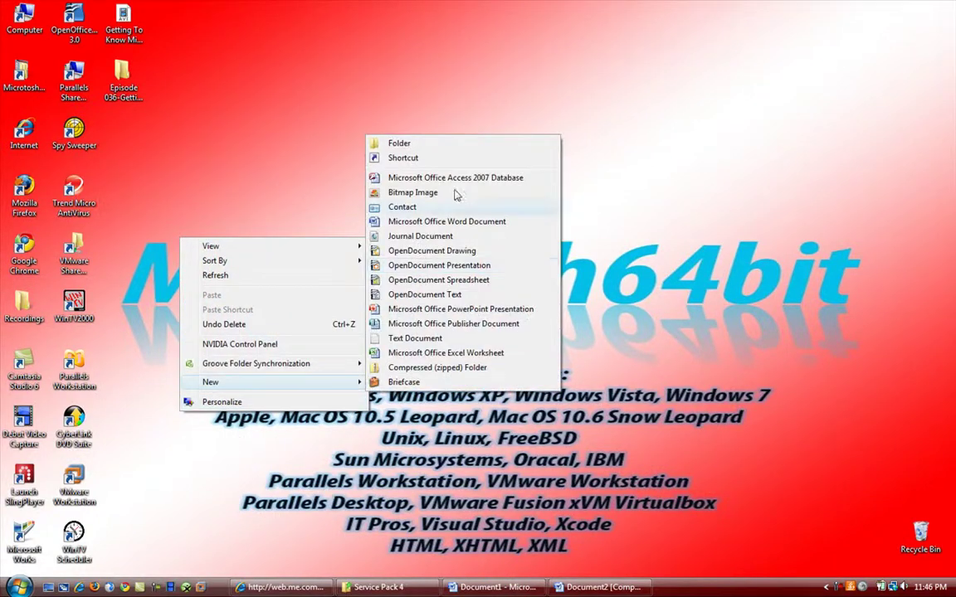
click(377, 144)
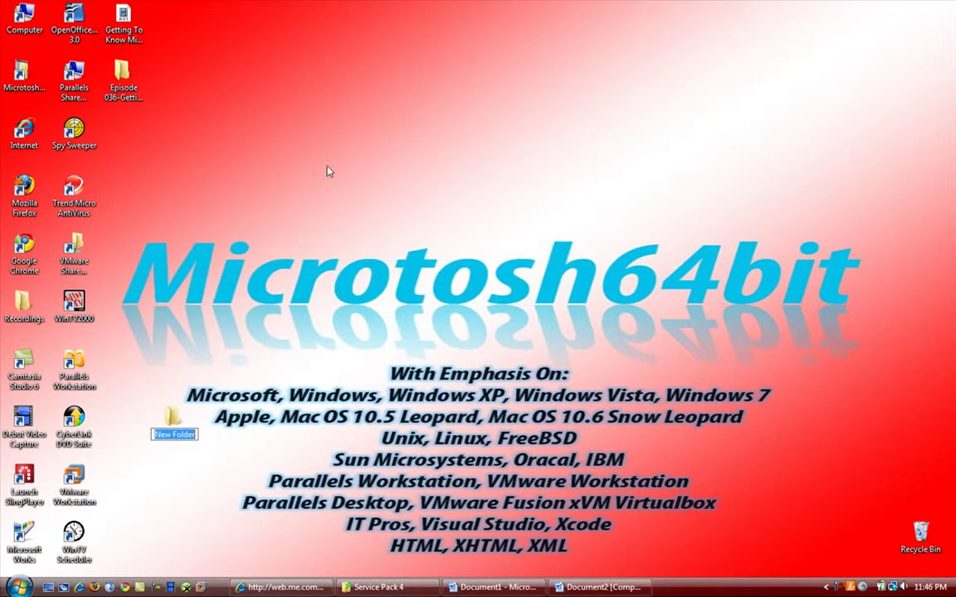
click(286, 388)
drag(176, 423, 120, 124)
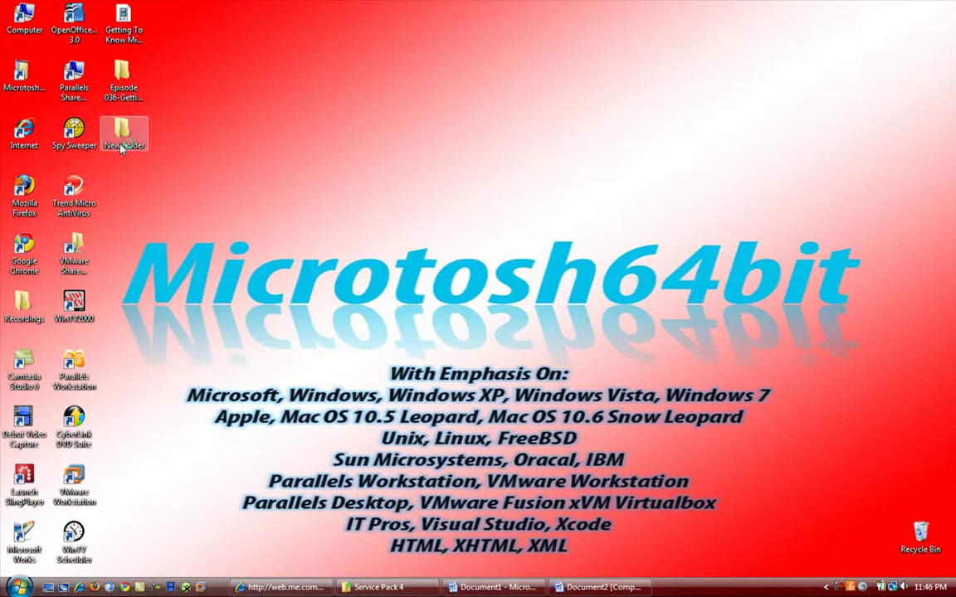
- Switch back to Document2 in Word and start saving a copy of the letter in the Word Document format
click(575, 587)
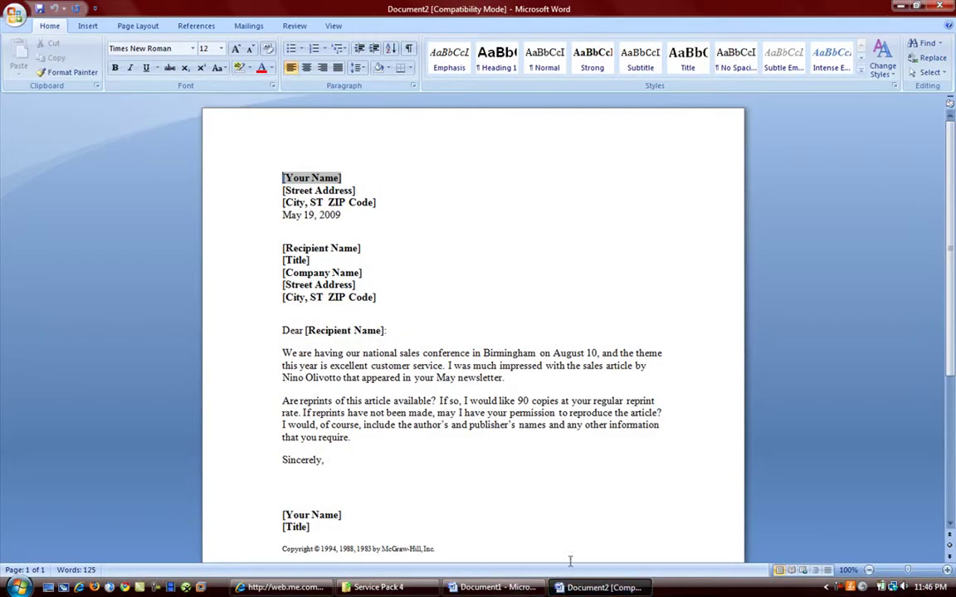
click(20, 18)
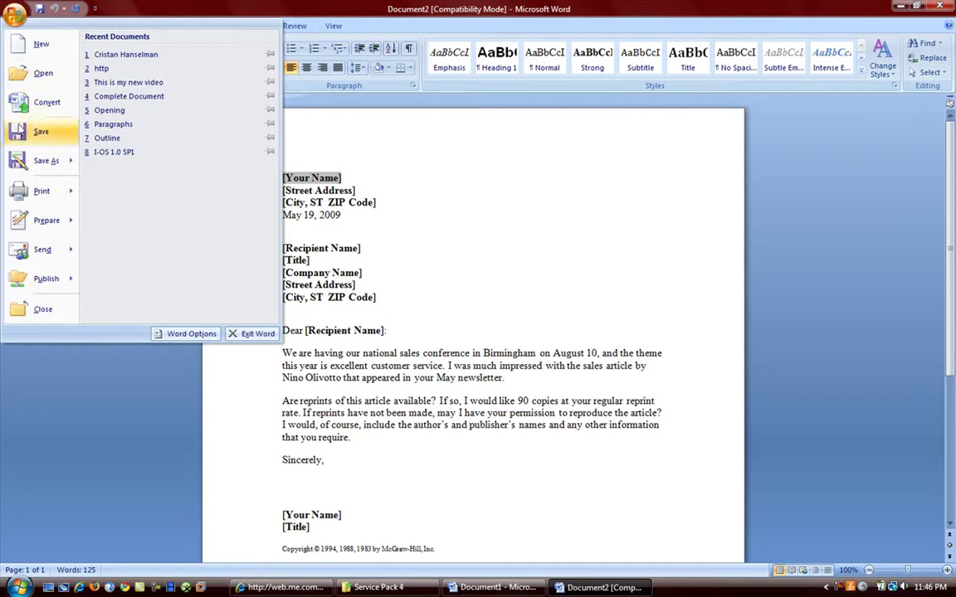
mouse_move(30, 165)
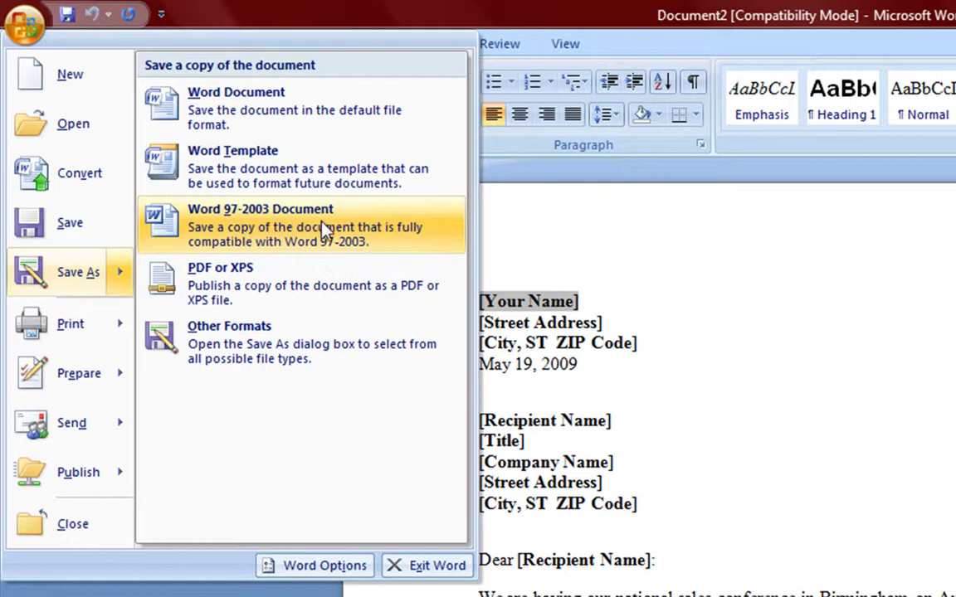
click(419, 226)
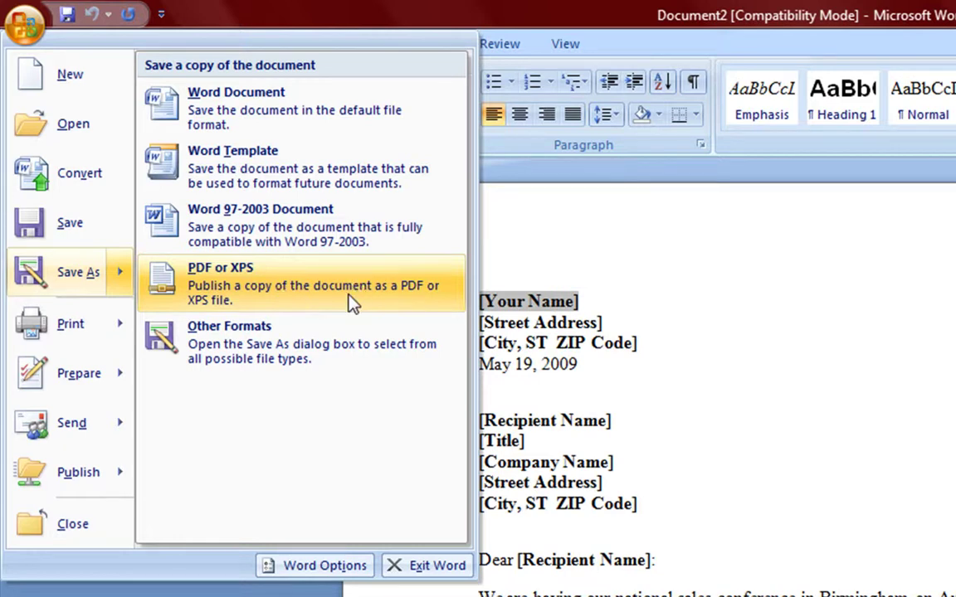
click(192, 108)
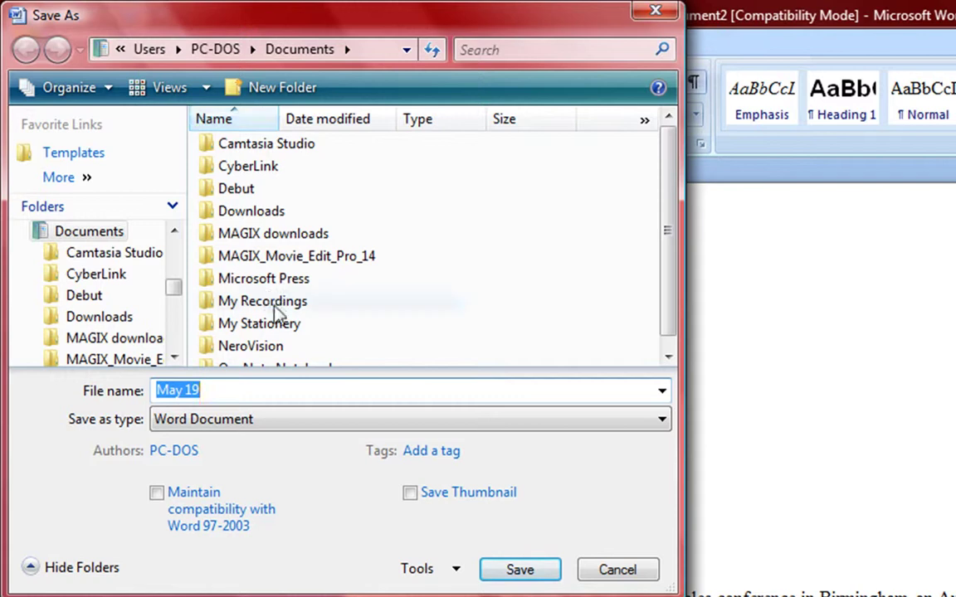
- Choose New Folder on the desktop as the save location for the letter
click(175, 250)
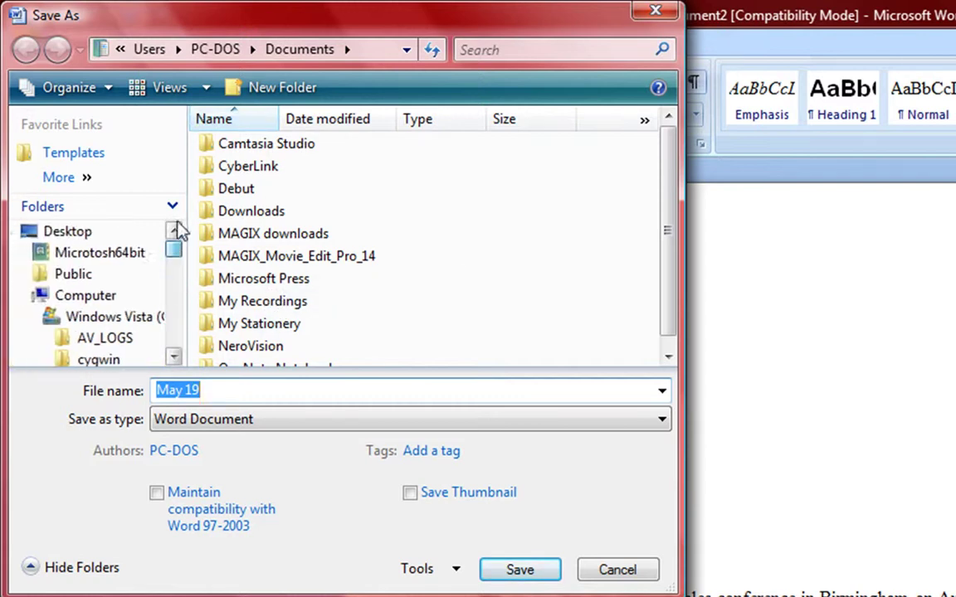
click(113, 233)
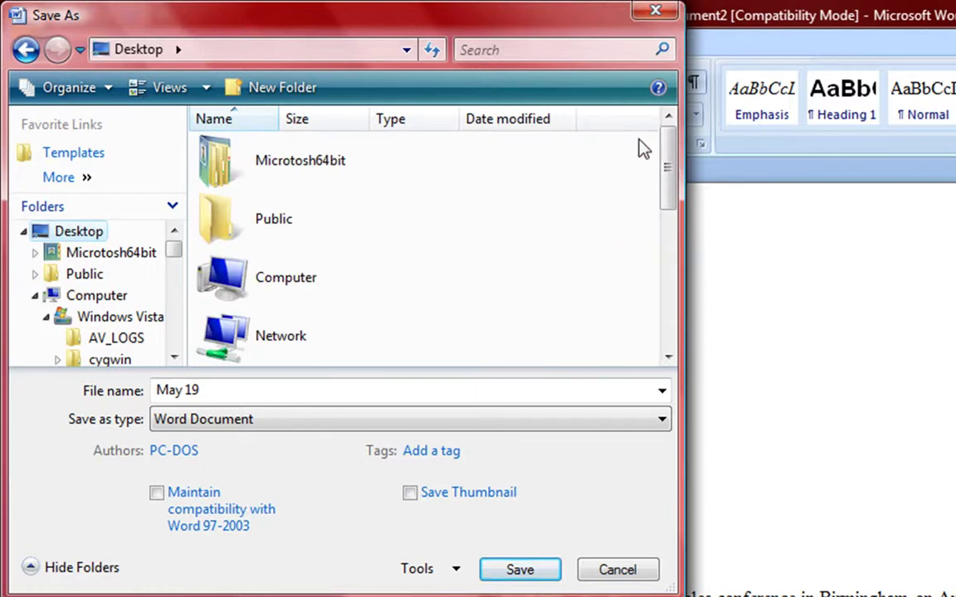
drag(673, 166, 653, 249)
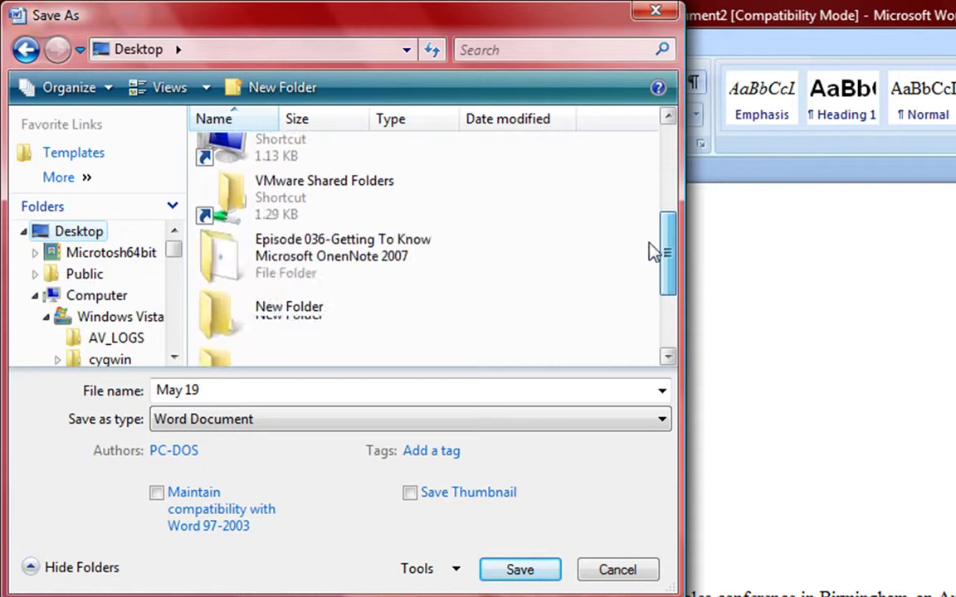
double_click(303, 305)
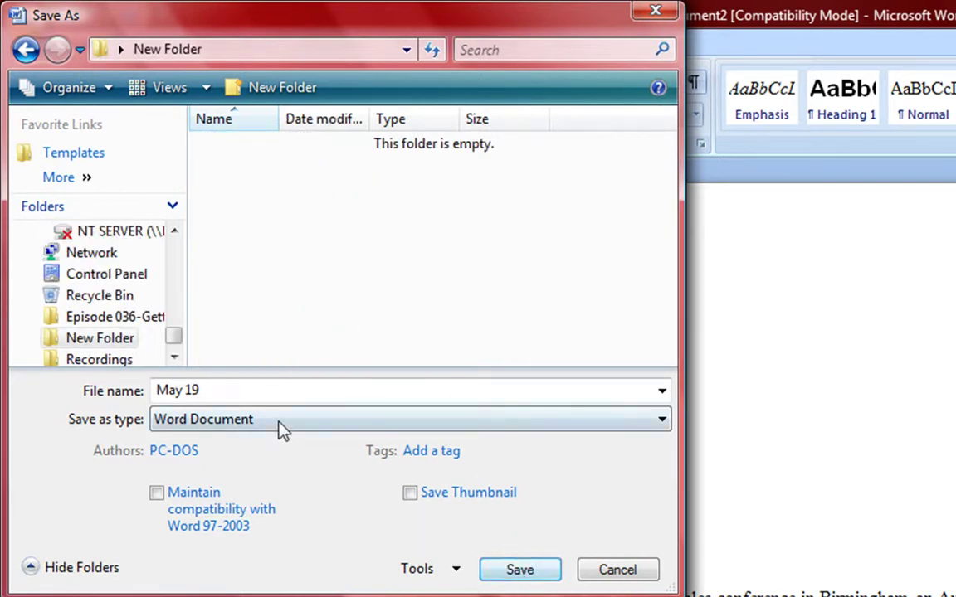
- Name the file 2007 and save it, accepting the change to the new file format
drag(287, 390, 63, 401)
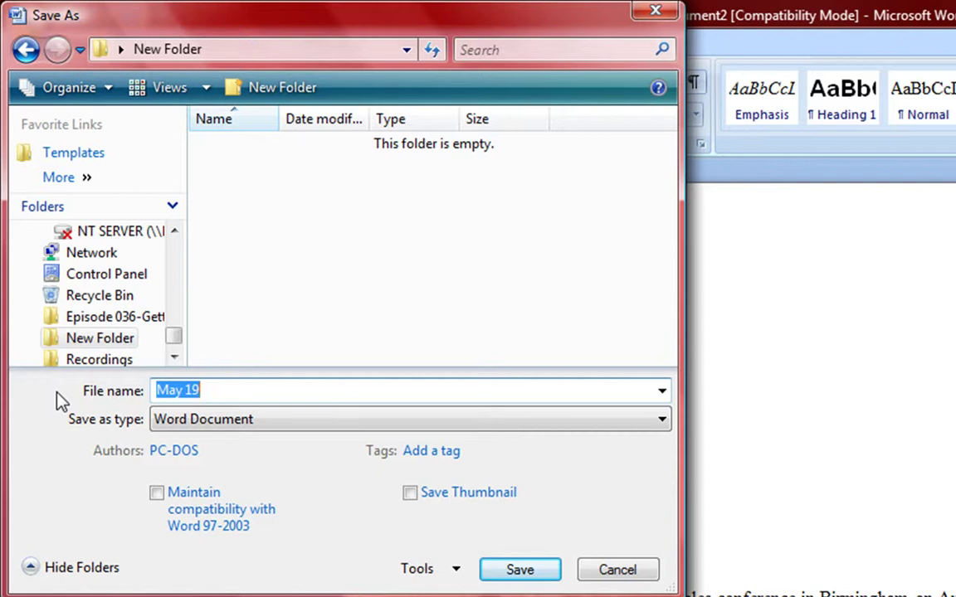
text(2007)
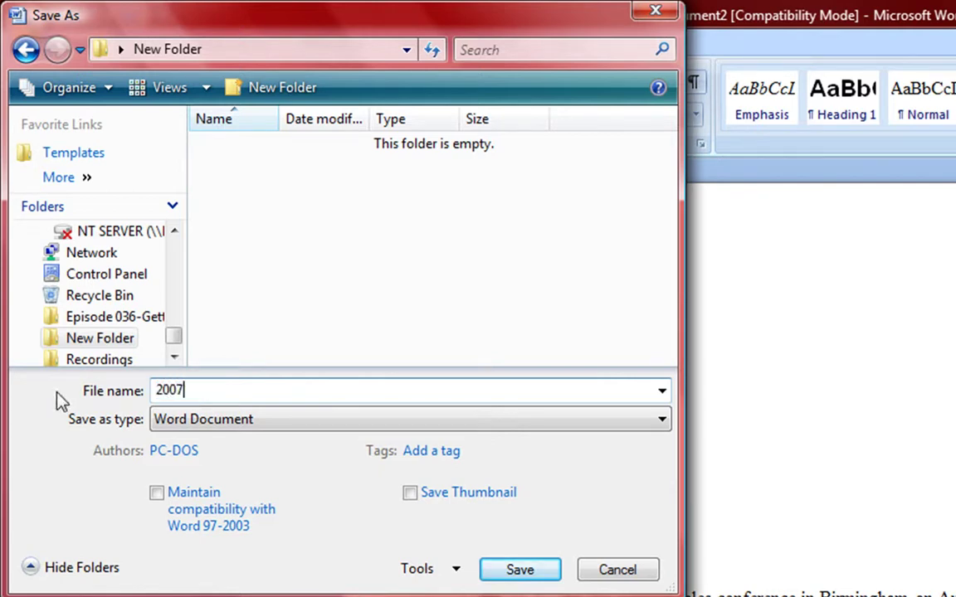
click(507, 568)
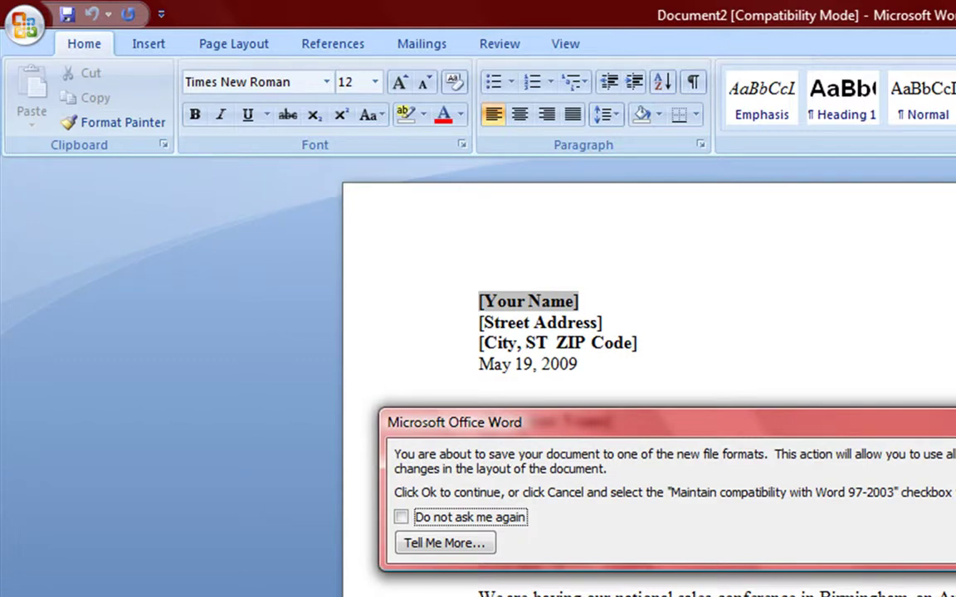
key(Return)
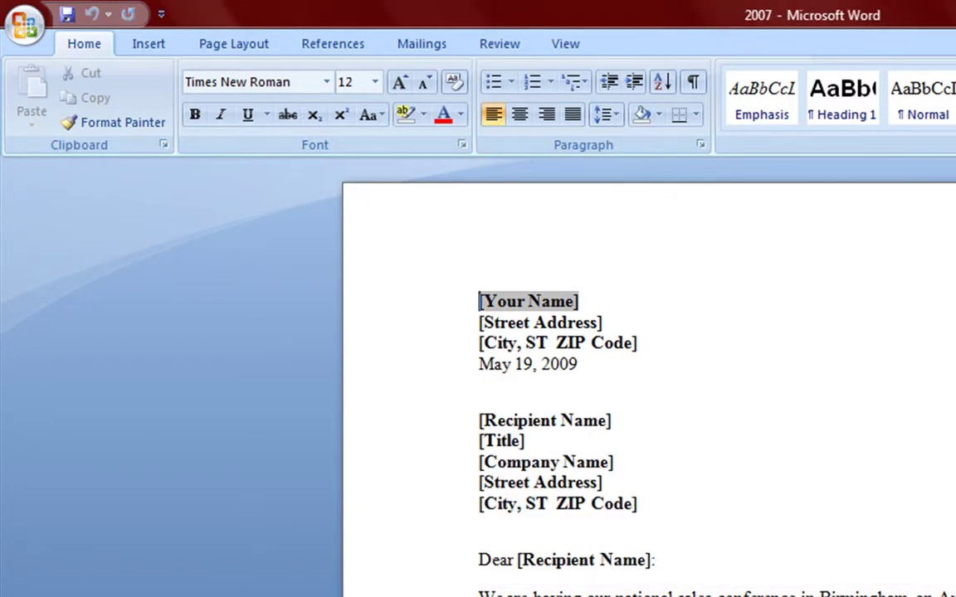
- Save a copy of the letter in Word 97-2003 Document format as 97-2003 in New Folder
click(18, 25)
mouse_move(68, 214)
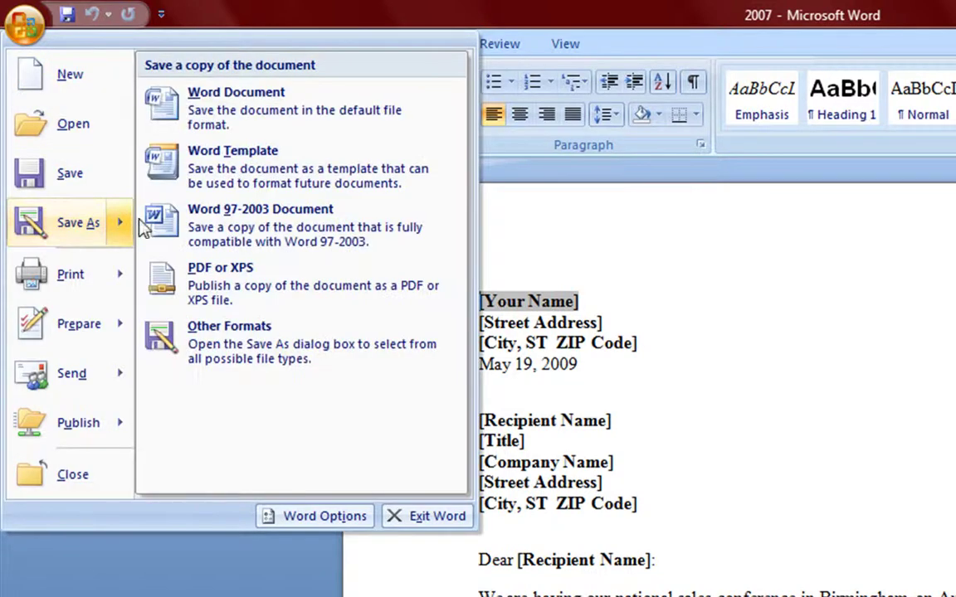
click(216, 236)
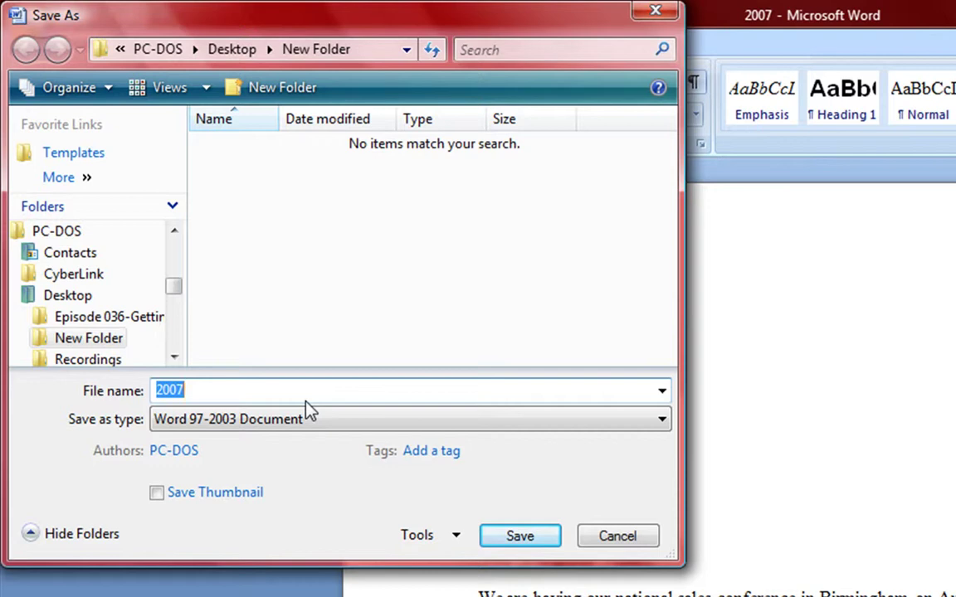
text(97-3)
key(BackSpace)
text(2003)
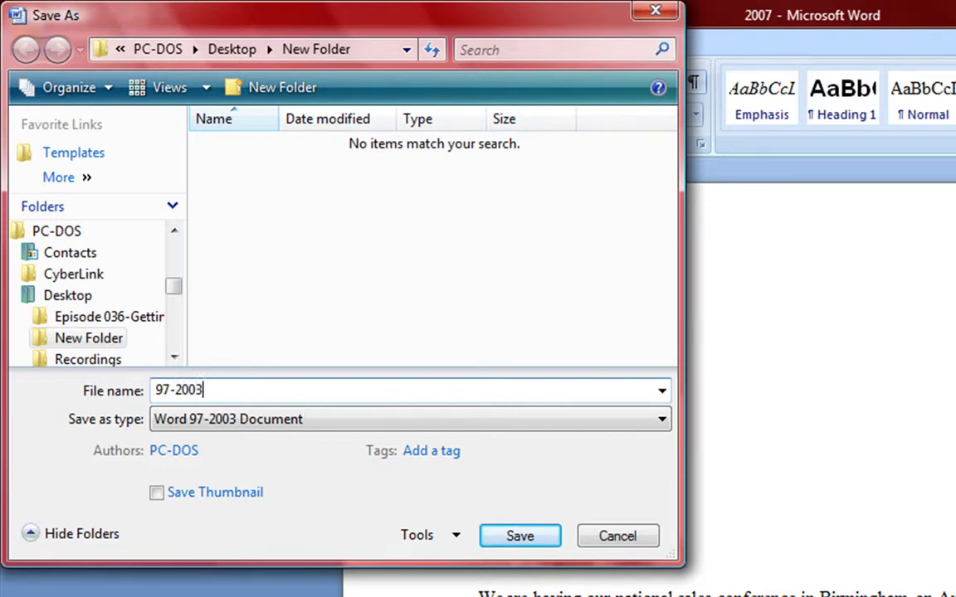
click(519, 535)
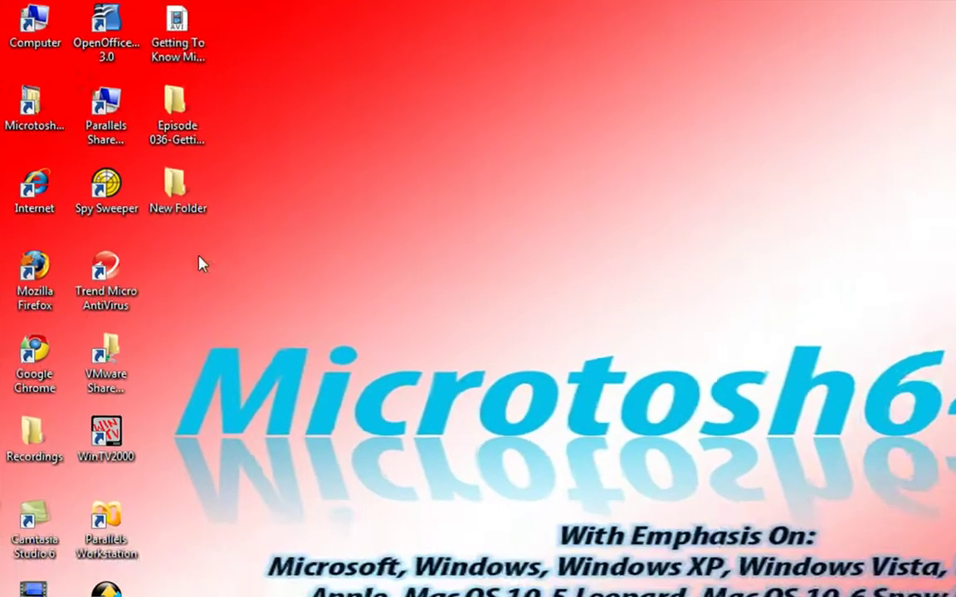
- Open New Folder on the desktop, move the 97-2003 file after the 2007 file, and compare the details of both
double_click(207, 217)
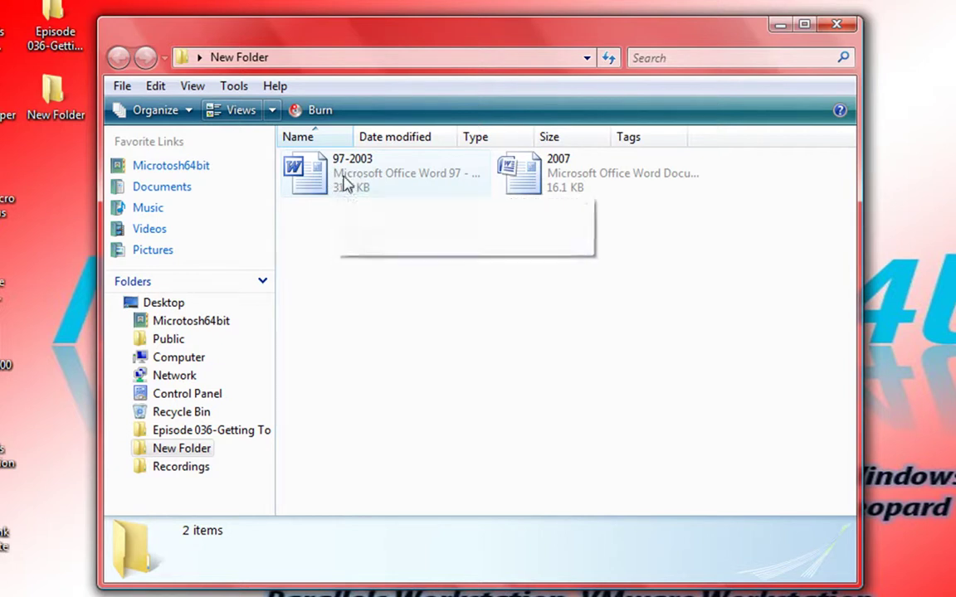
drag(340, 181, 727, 182)
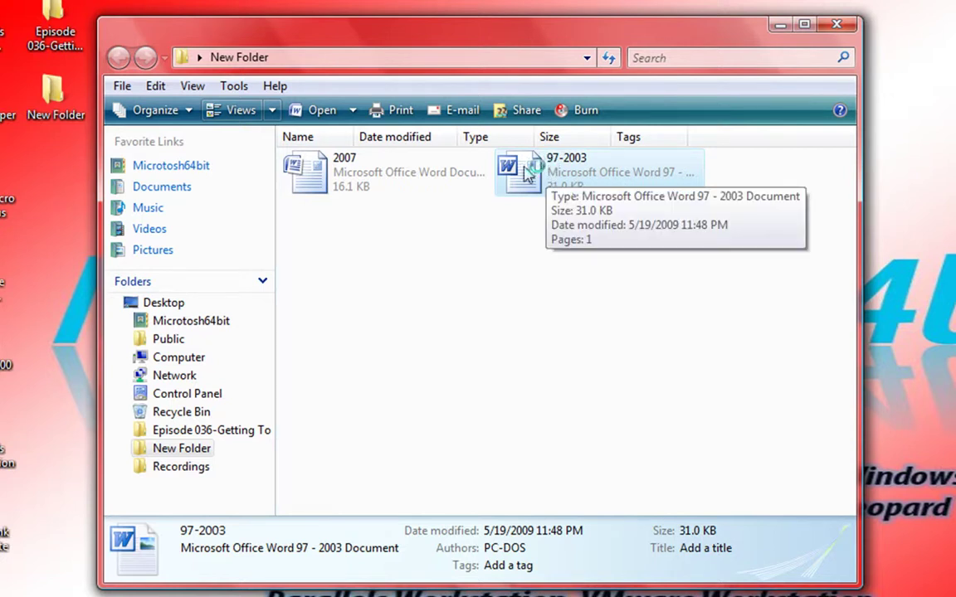
click(338, 171)
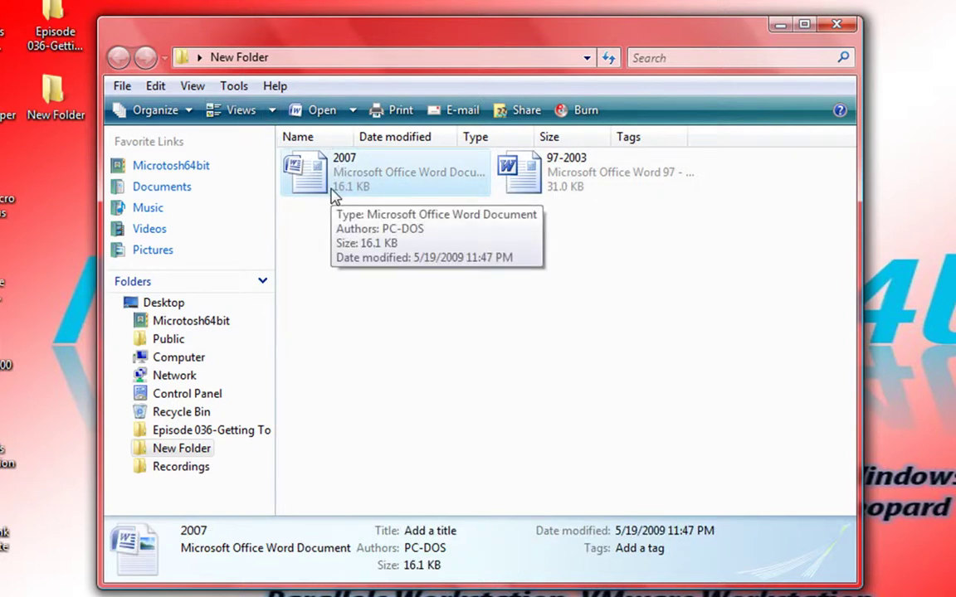
click(523, 187)
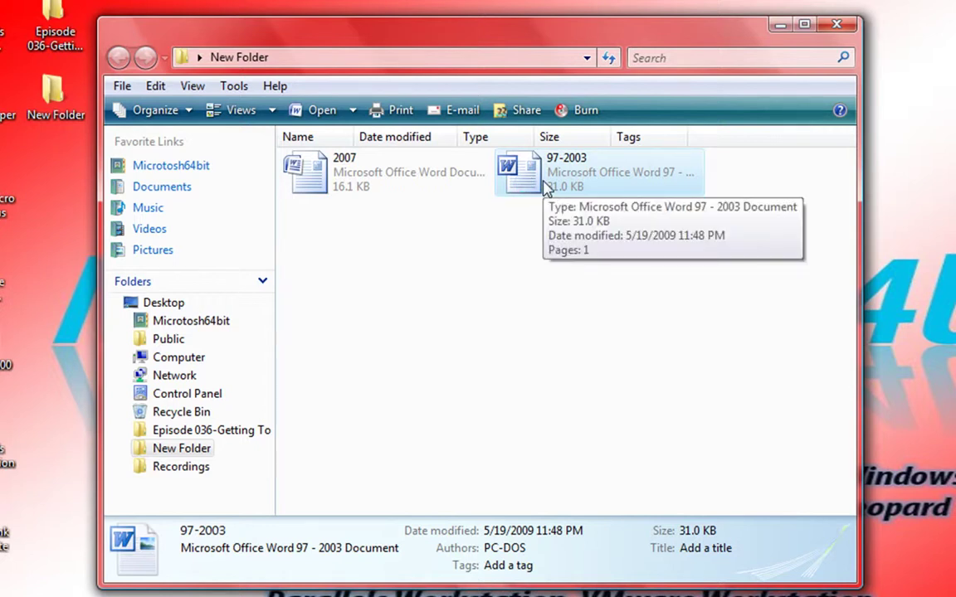
- Open the 97-2003 document from New Folder and convert it to the newest Word file format
double_click(545, 188)
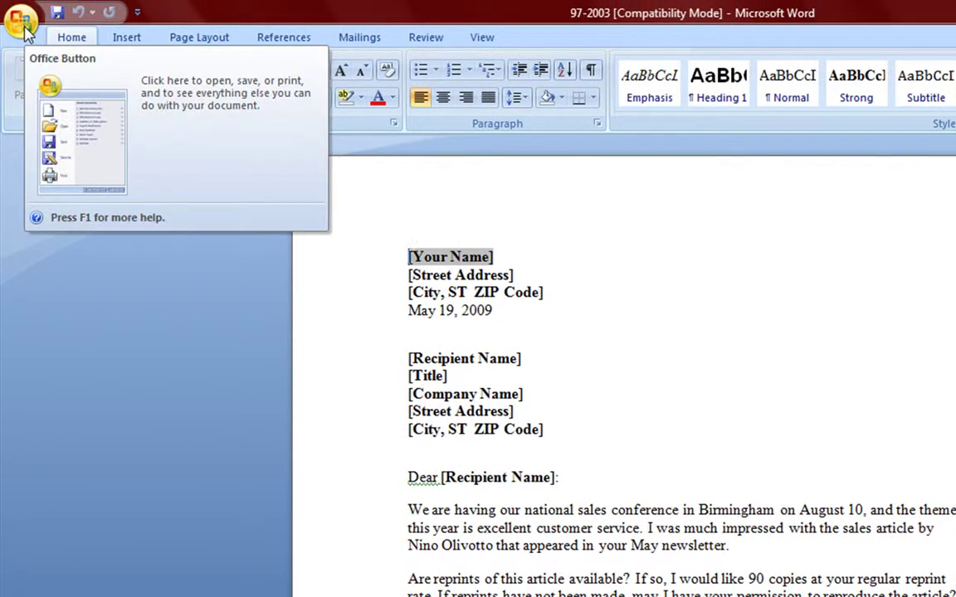
click(23, 25)
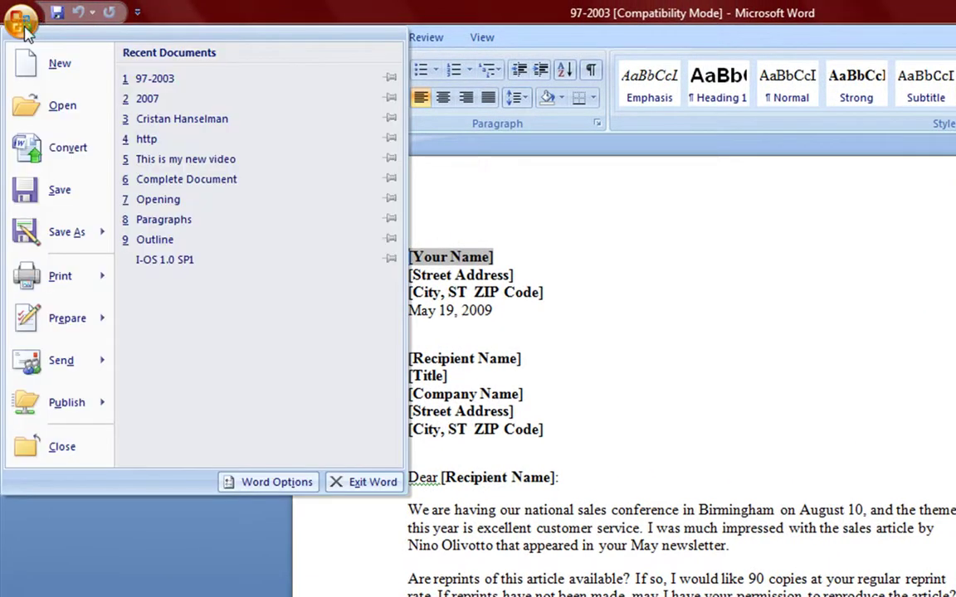
click(50, 156)
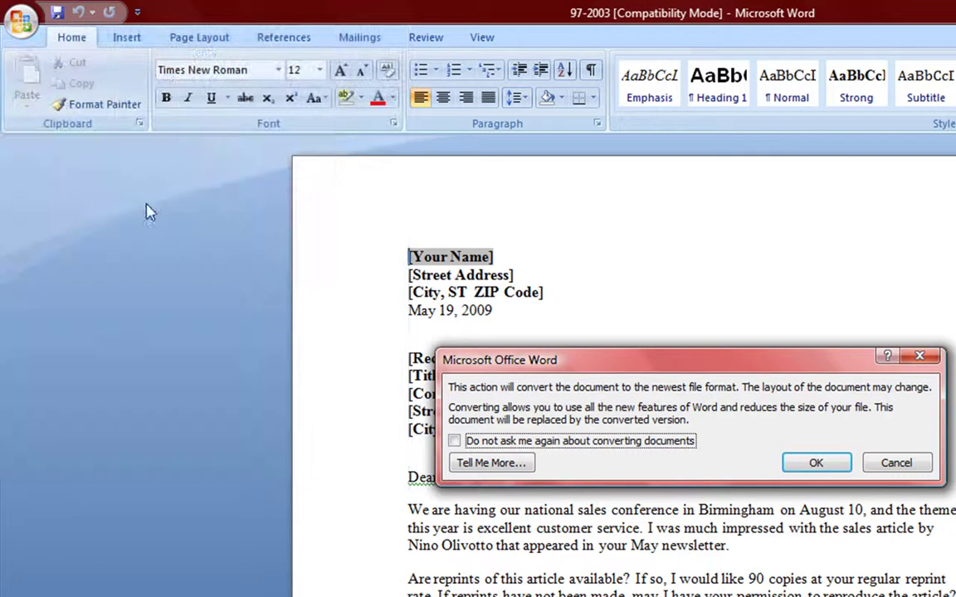
click(793, 462)
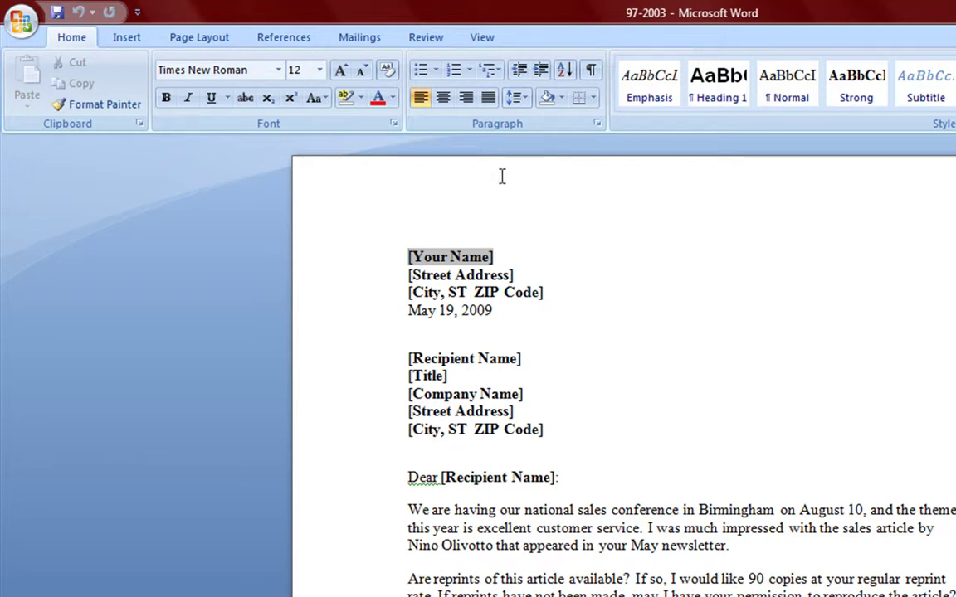
- Save the converted letter back as a Word 97-2003 Document named 97-2003 in New Folder
click(267, 38)
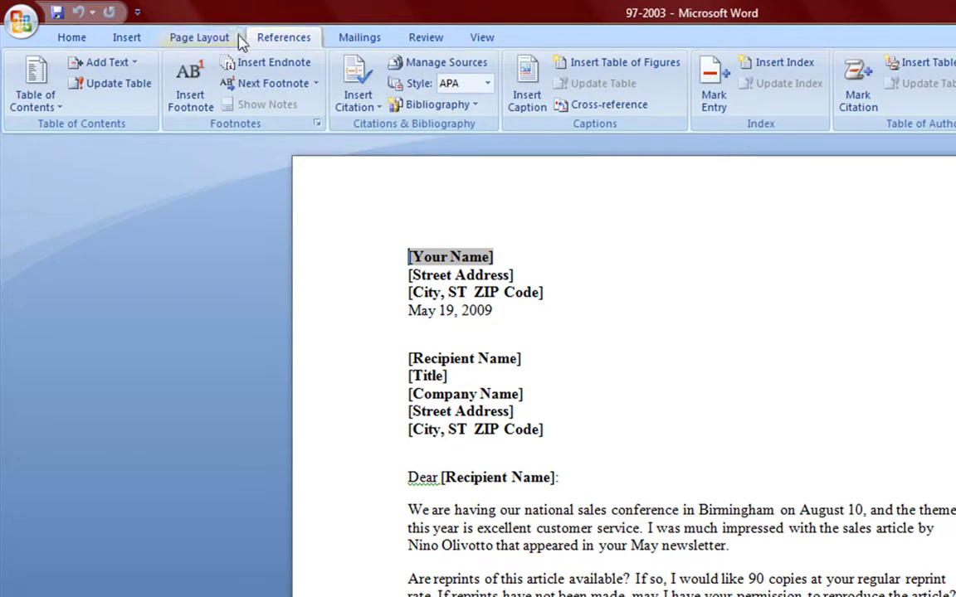
click(356, 38)
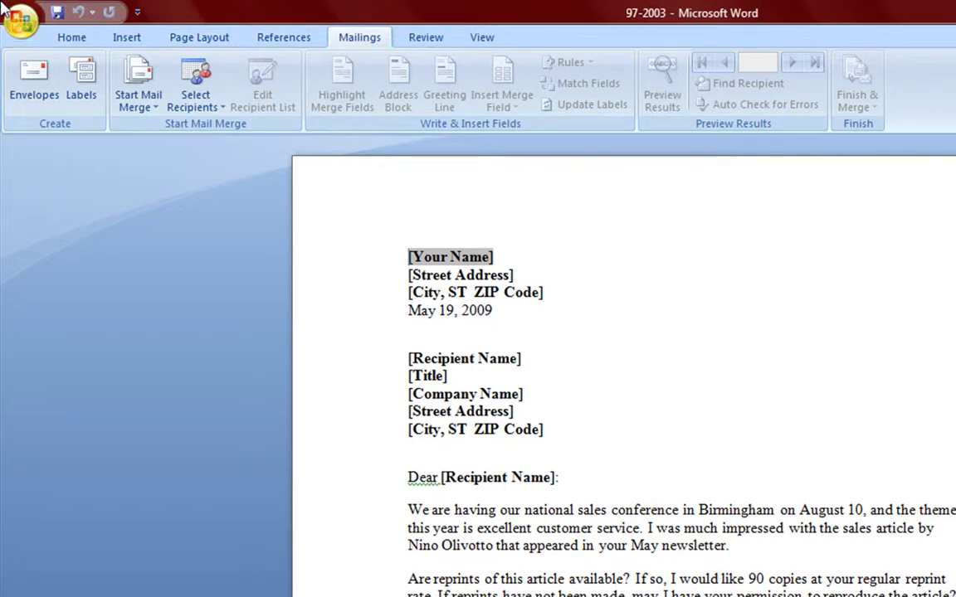
click(21, 18)
mouse_move(58, 190)
click(163, 193)
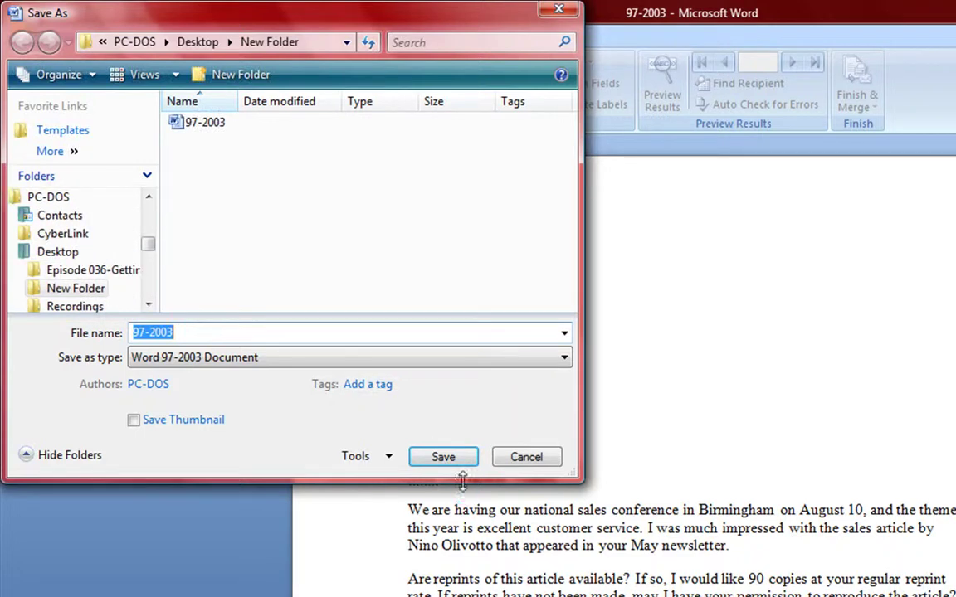
click(452, 467)
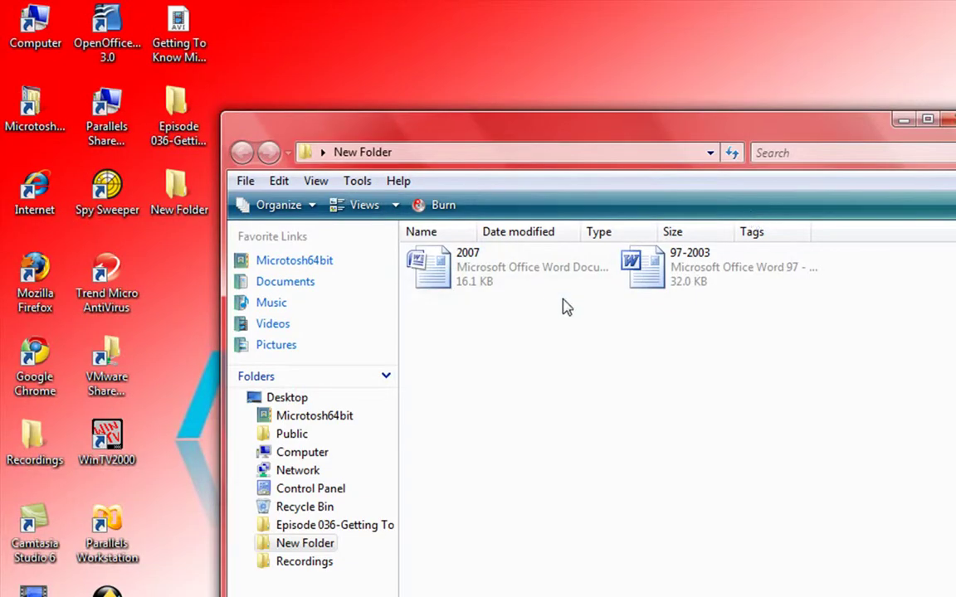
- Examine the general, security and detail properties of the 2007 file in New Folder
double_click(501, 267)
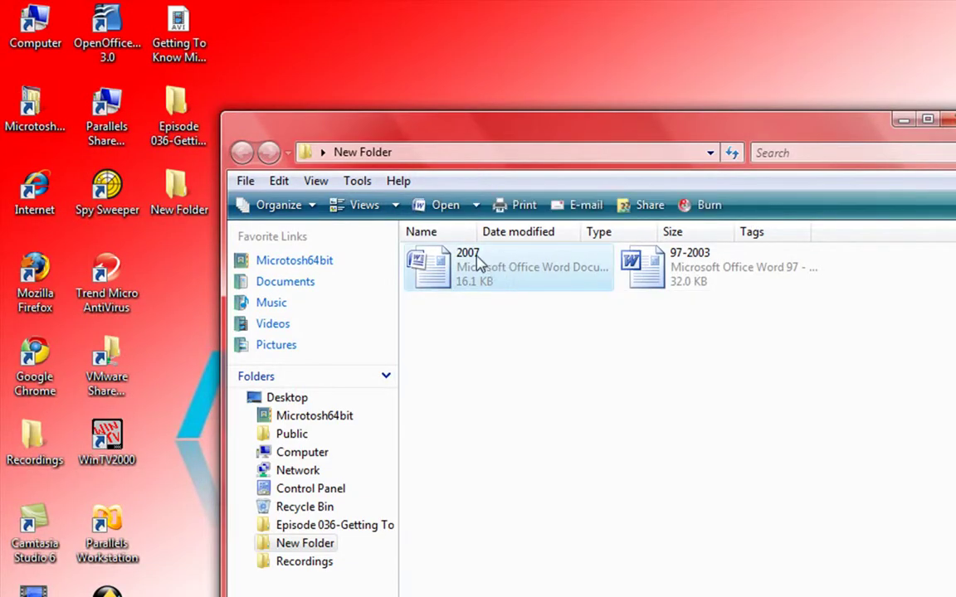
click(525, 350)
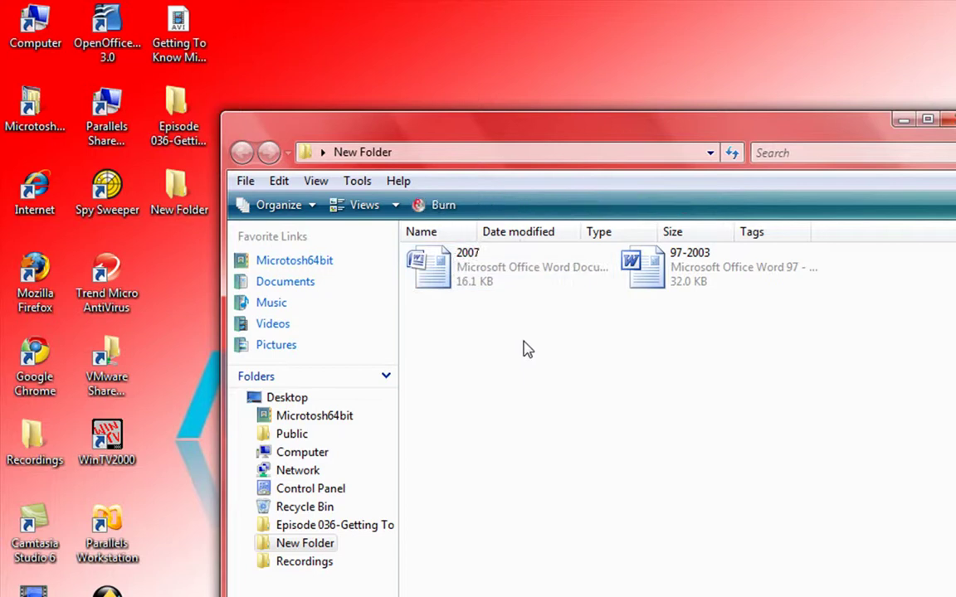
click(485, 276)
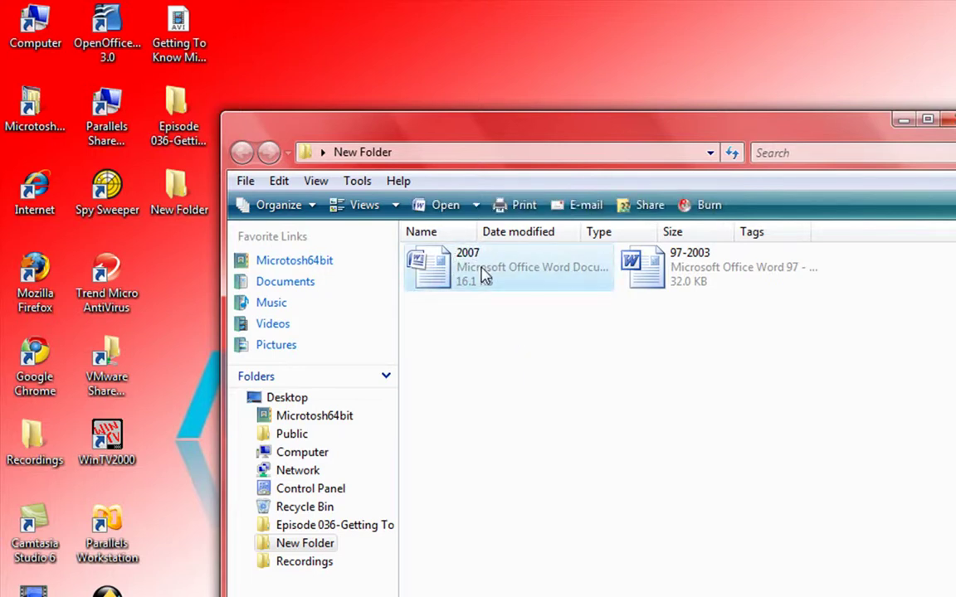
right_click(486, 276)
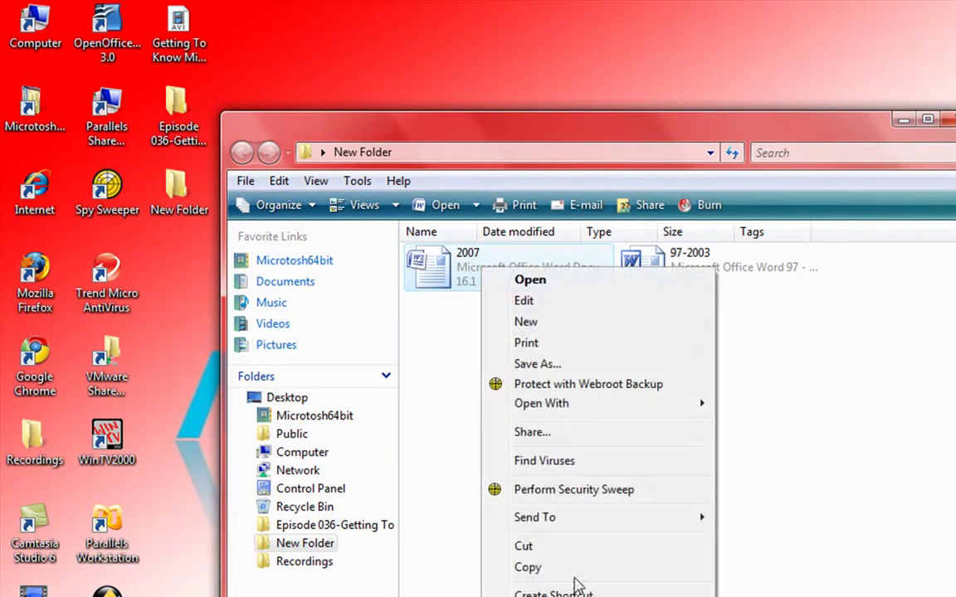
key(r)
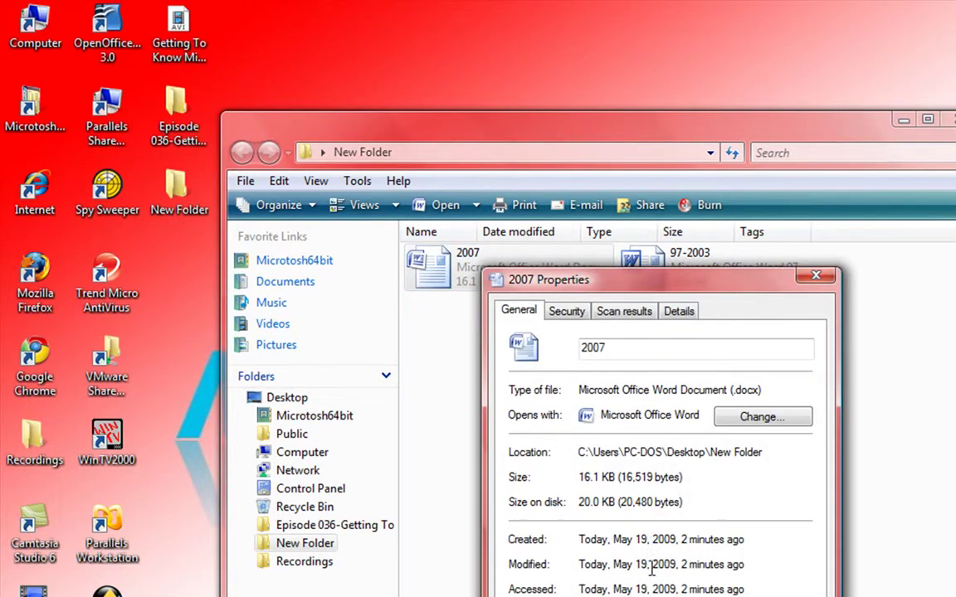
click(567, 311)
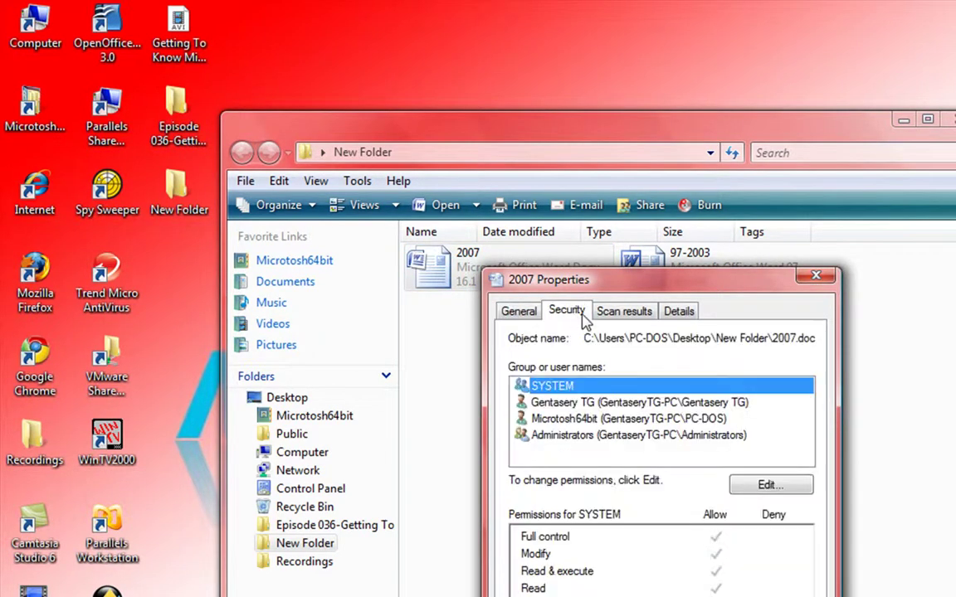
click(520, 313)
click(680, 312)
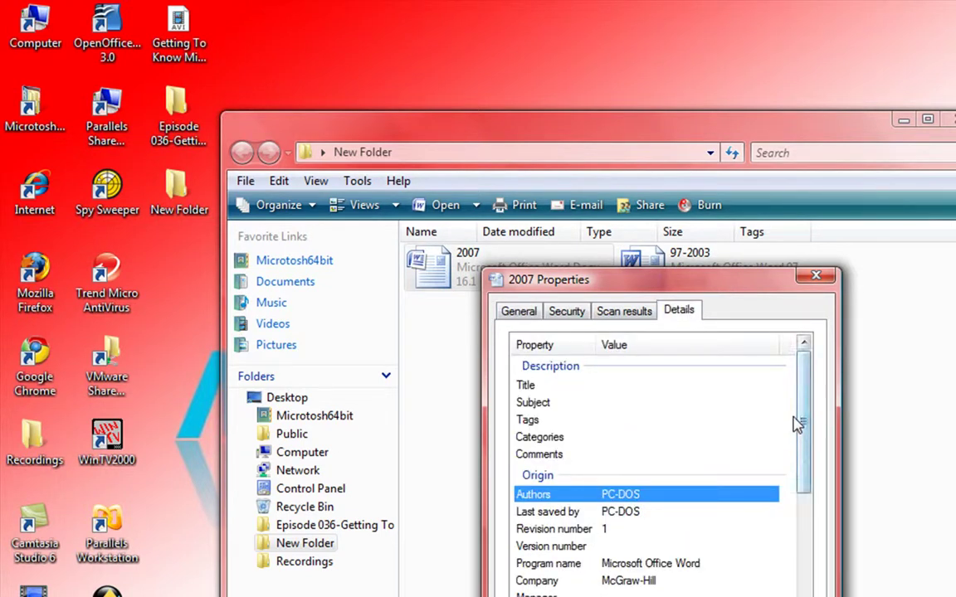
scroll(801, 412, down, 3)
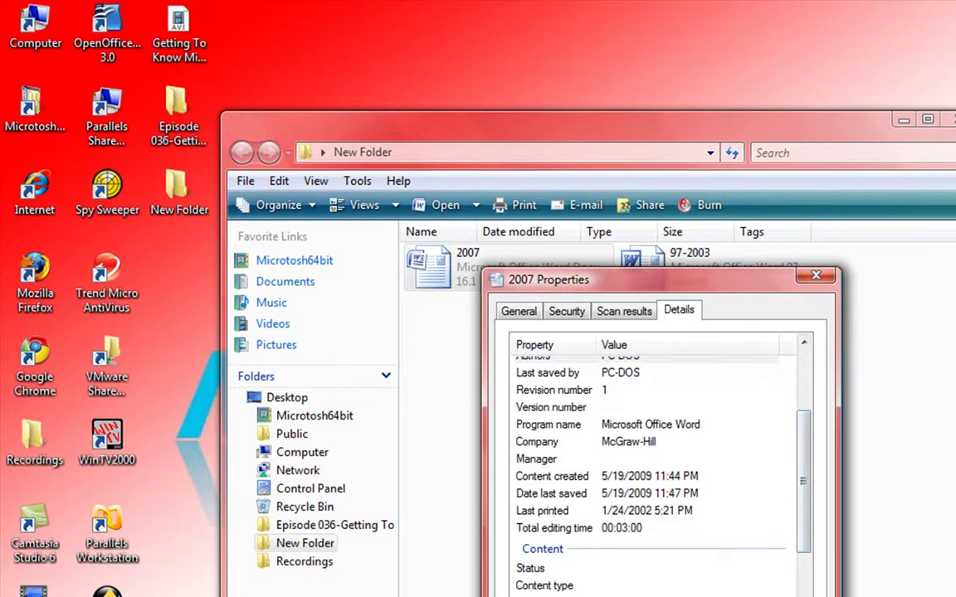
click(815, 274)
- Disable hiding of extensions for known file types in the folder options
click(357, 180)
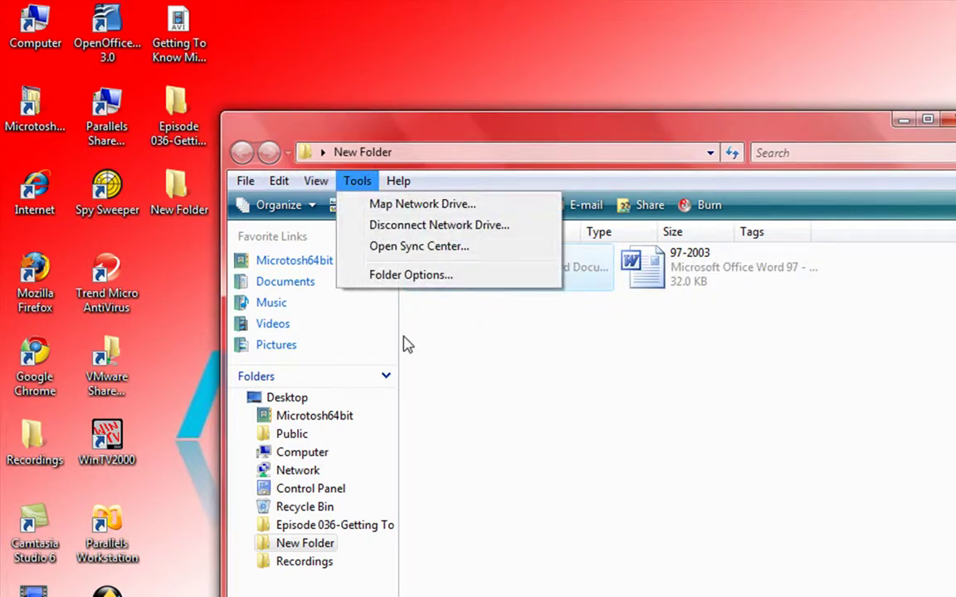
click(426, 275)
click(321, 231)
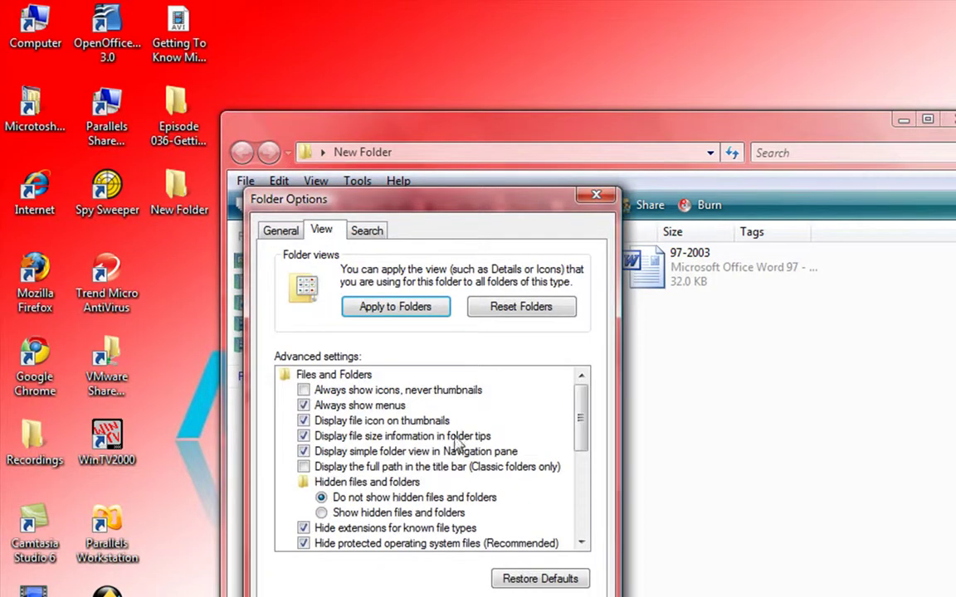
click(414, 528)
key(Return)
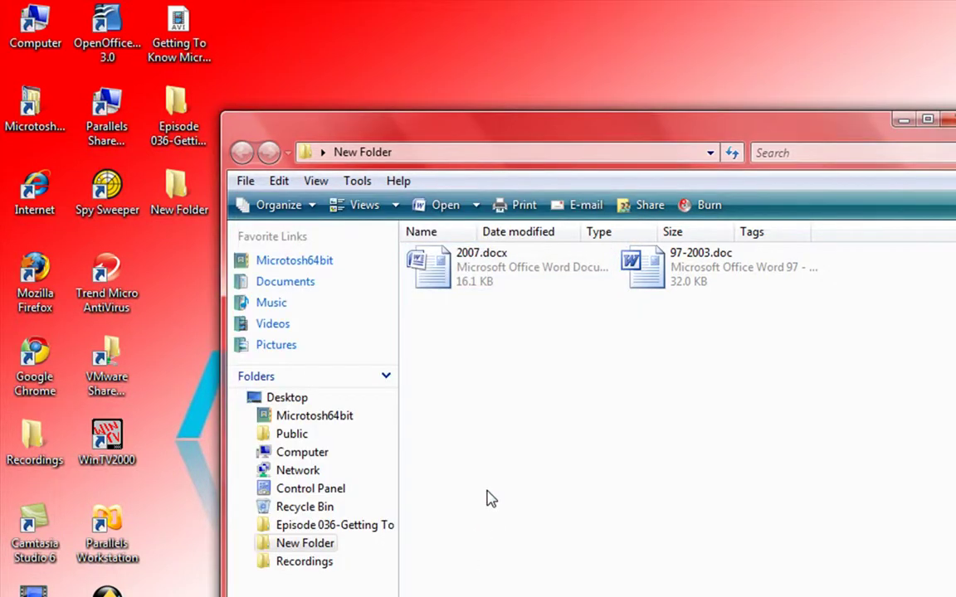
- Compare the file extensions of the 97-2003 and 2007 documents, leaving both names as they are
mouse_move(728, 276)
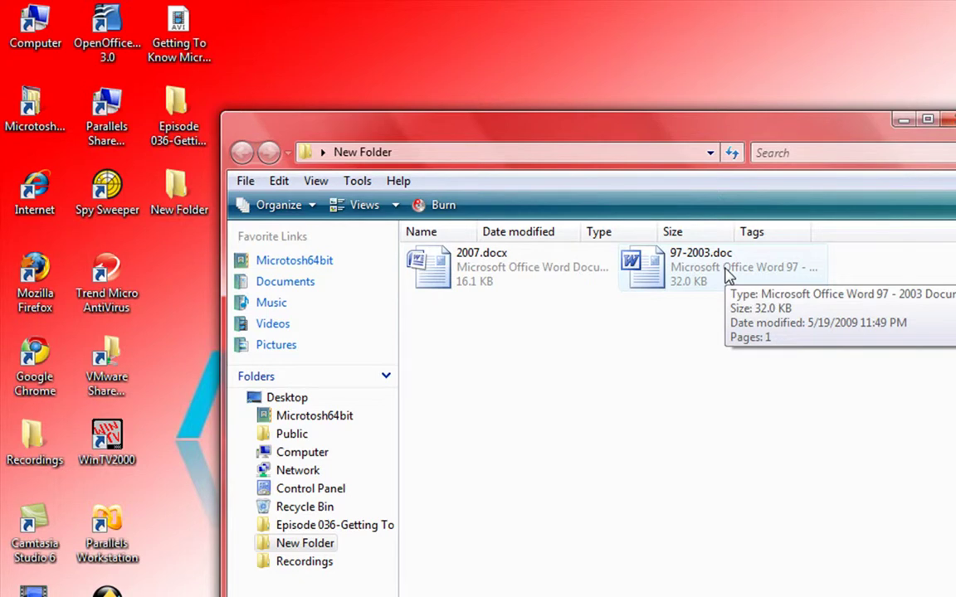
click(726, 276)
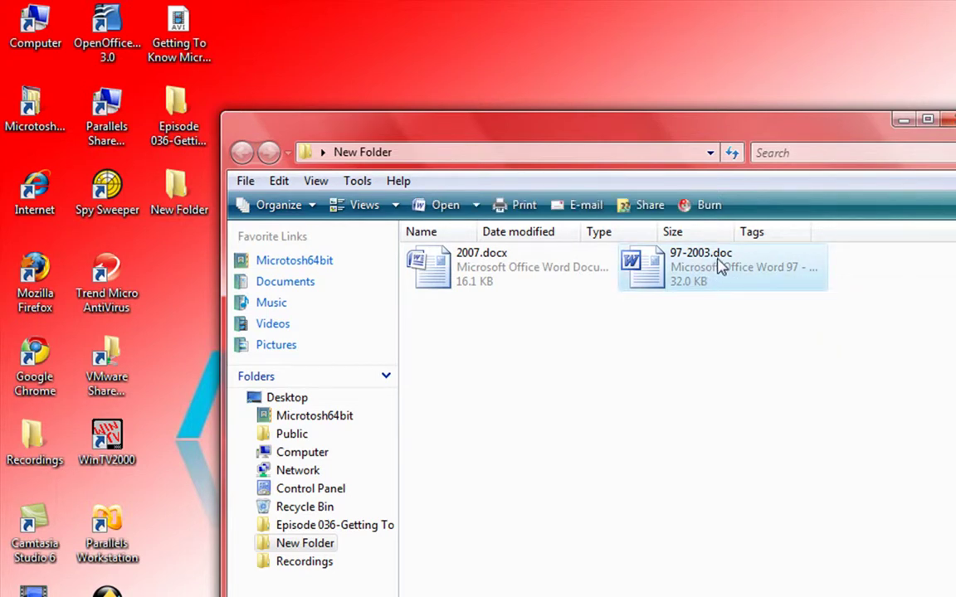
click(736, 254)
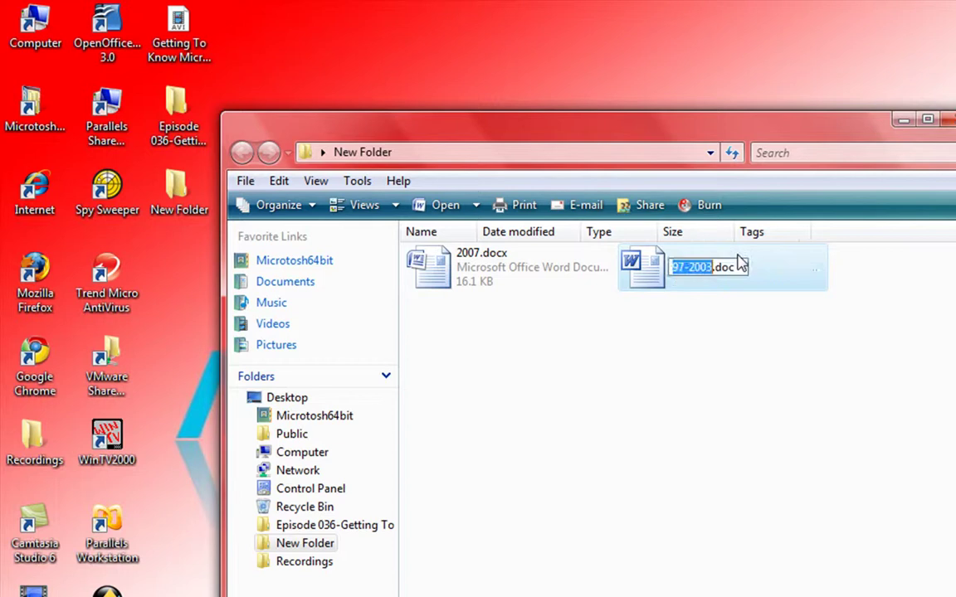
click(676, 348)
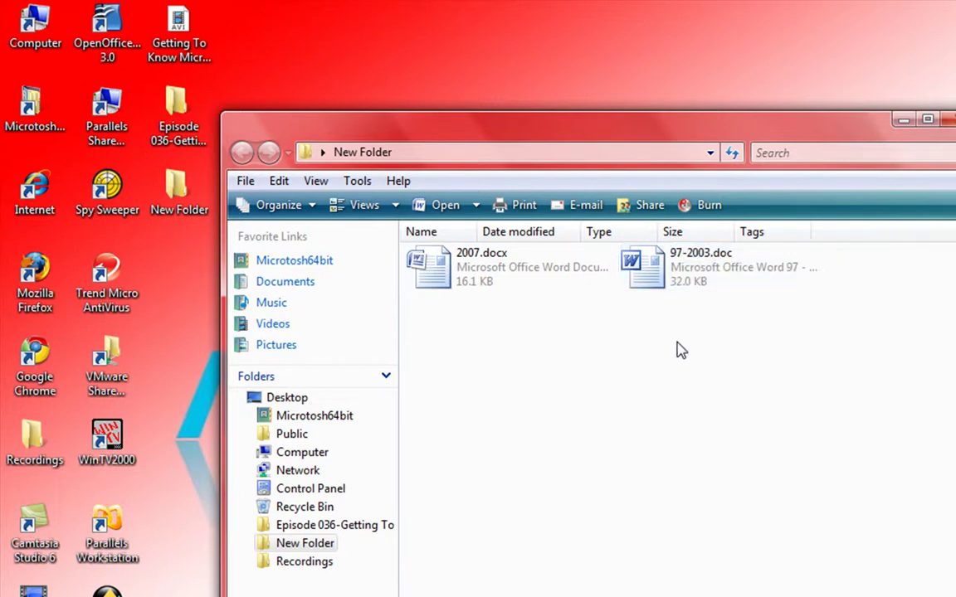
click(510, 267)
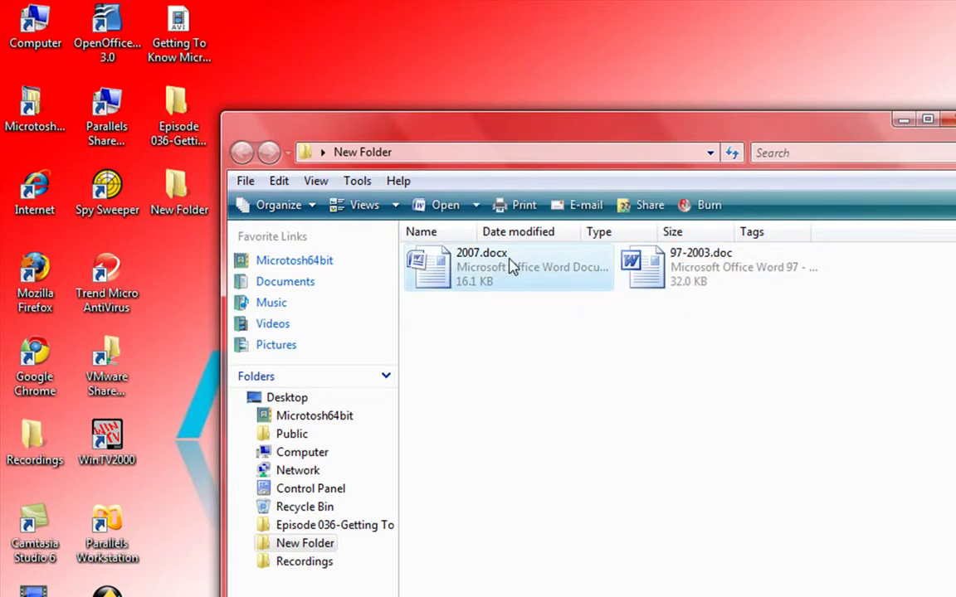
click(510, 263)
drag(516, 269, 489, 280)
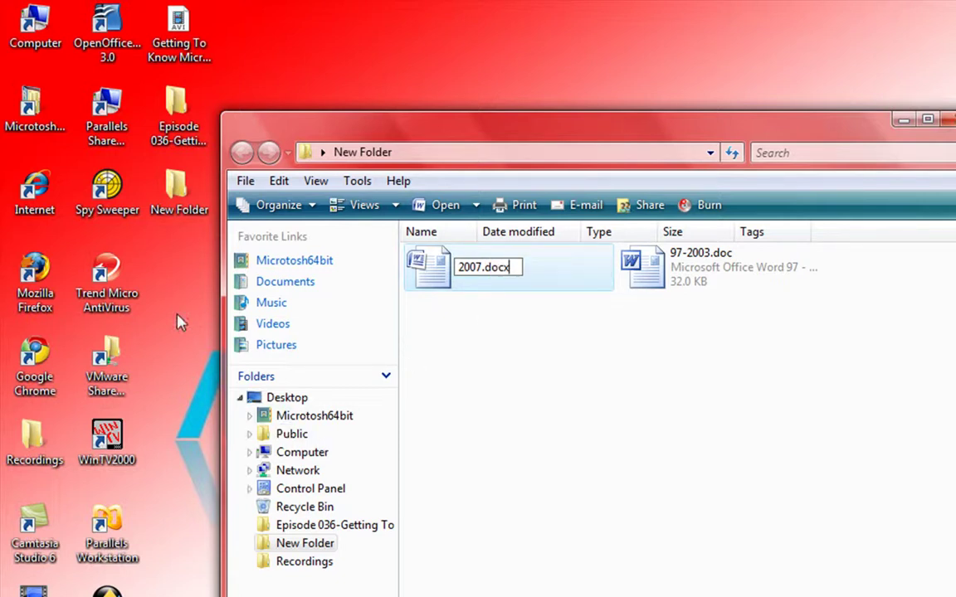
click(159, 283)
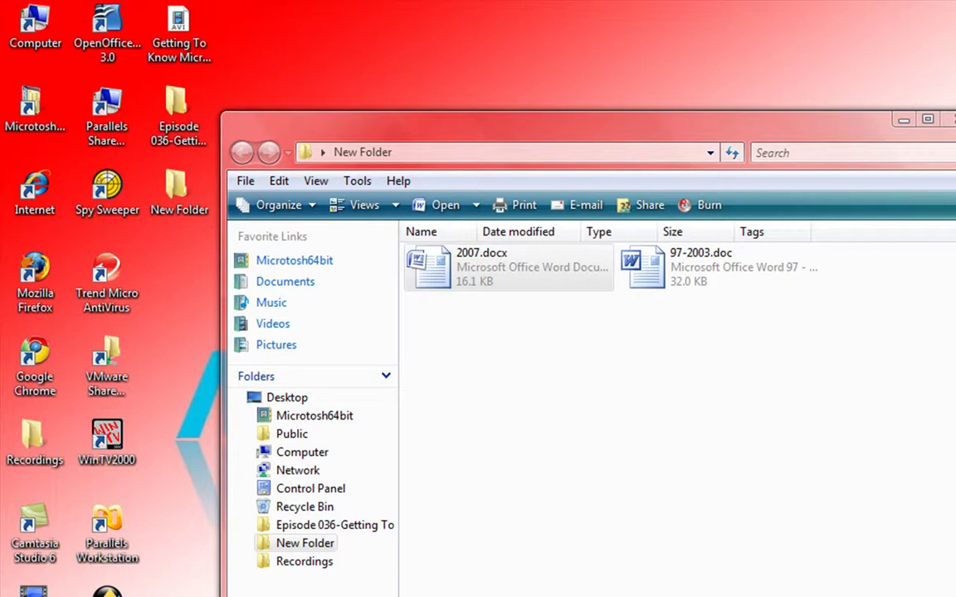
- Re-enable hiding of extensions for known file types in the folder options, keeping hidden files and folders not shown
click(358, 182)
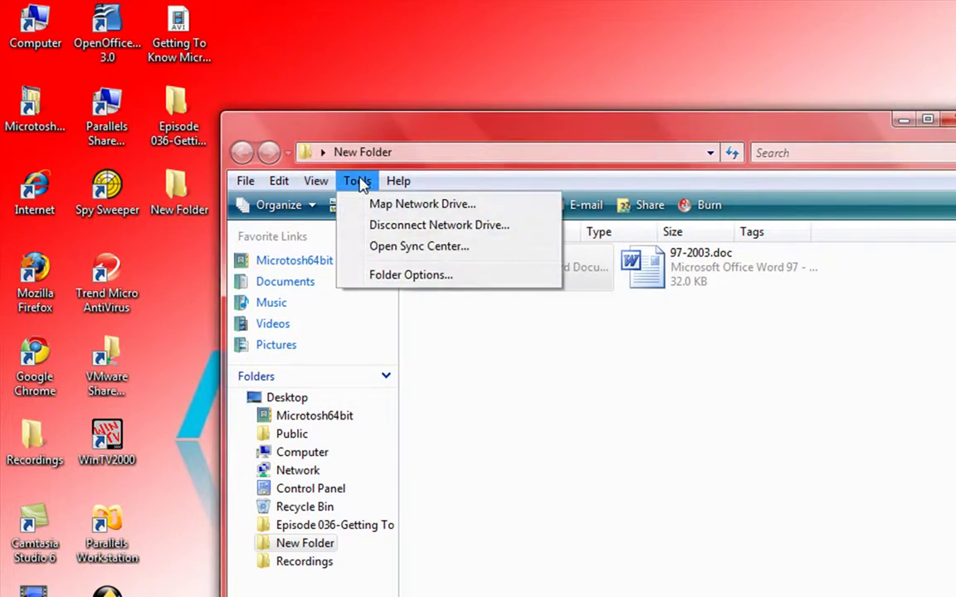
click(410, 275)
click(322, 234)
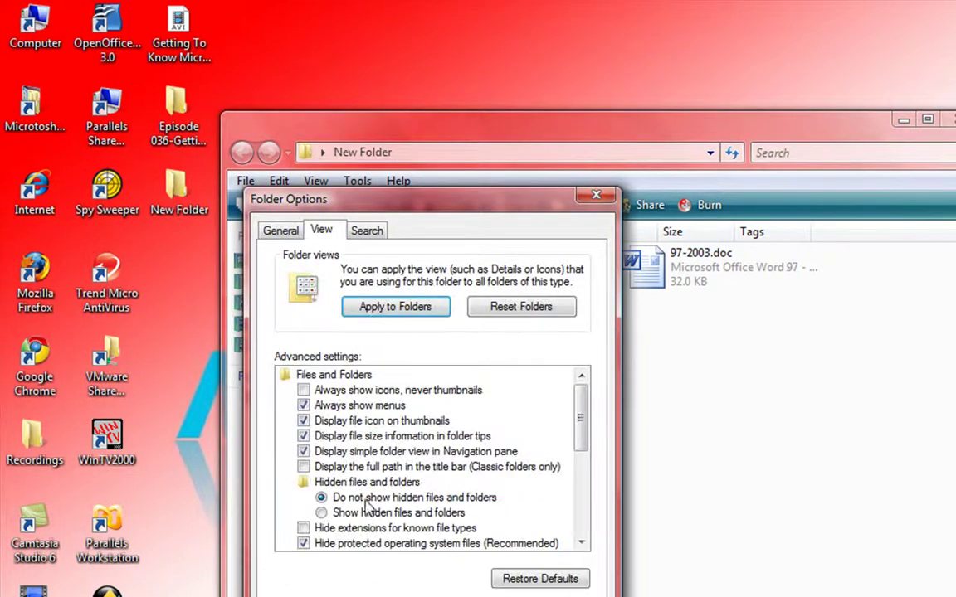
click(387, 514)
key(Up)
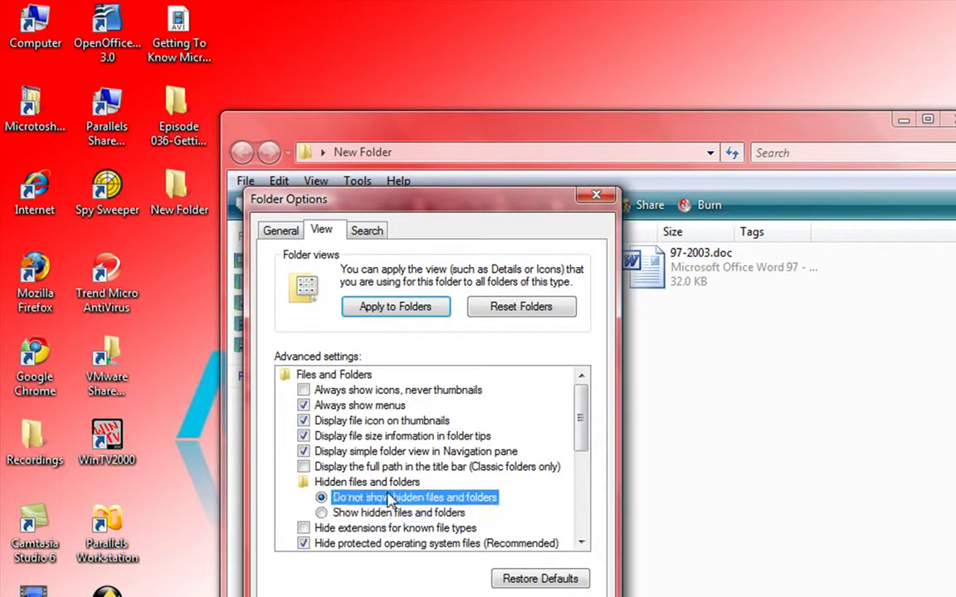
click(361, 531)
key(Return)
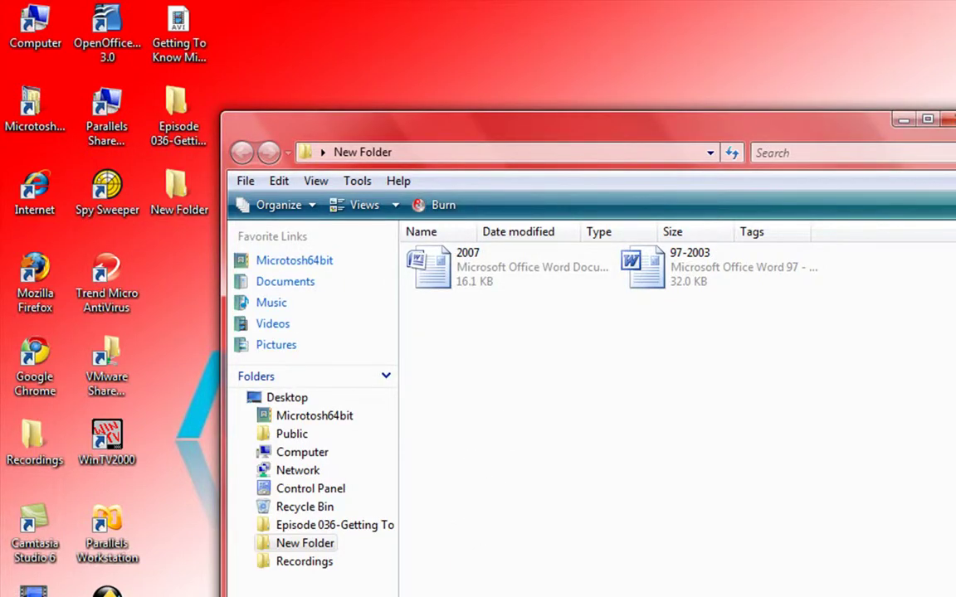
- Open the 97-2003 document from New Folder and examine the file types offered for saving it in other formats, without saving
double_click(646, 266)
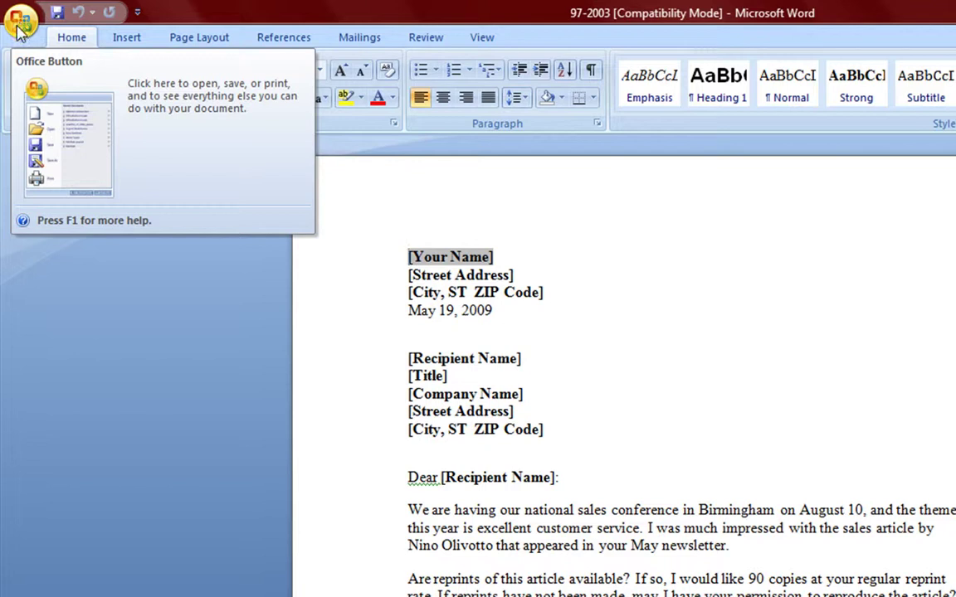
click(20, 25)
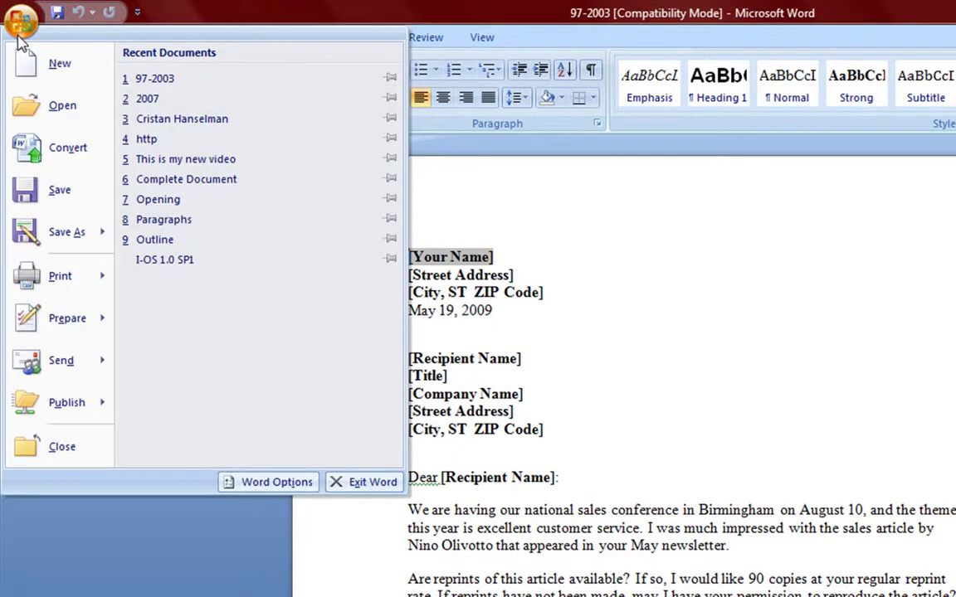
mouse_move(96, 241)
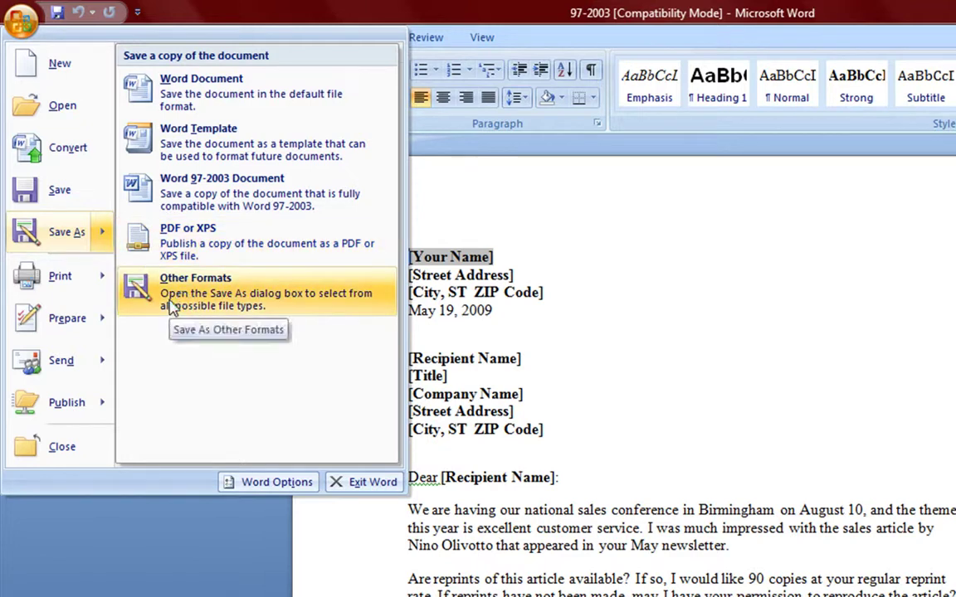
click(222, 306)
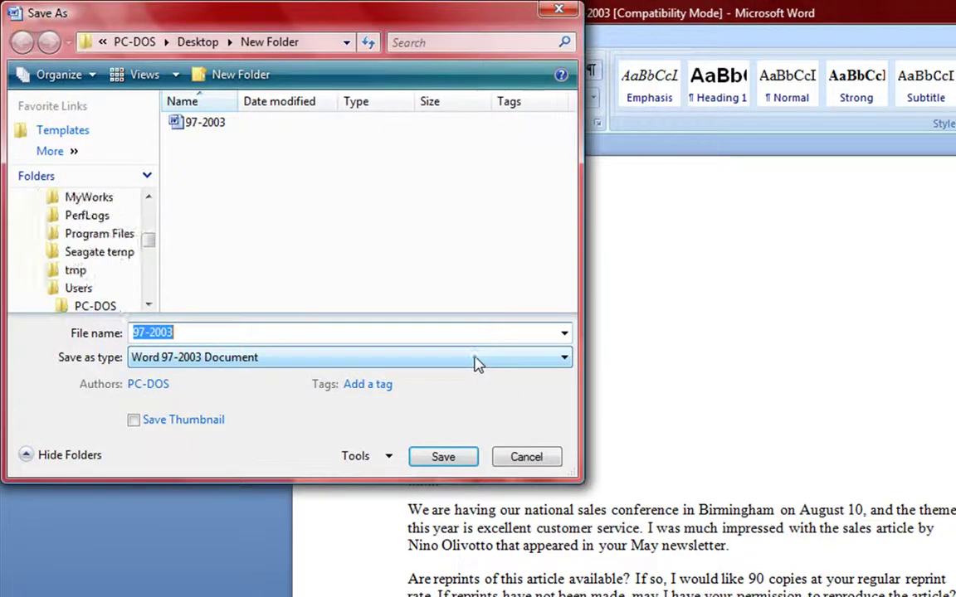
click(474, 363)
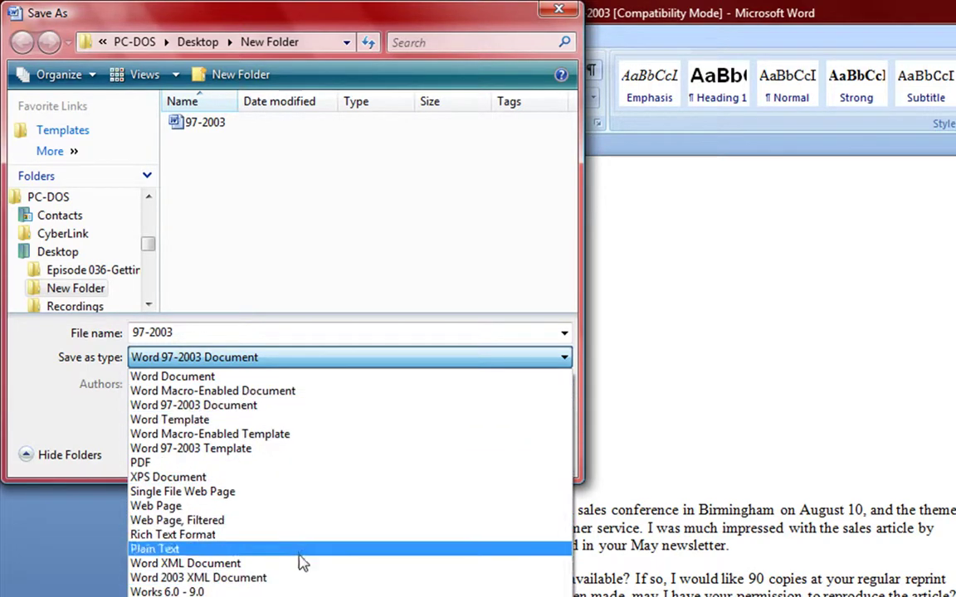
click(164, 412)
click(524, 457)
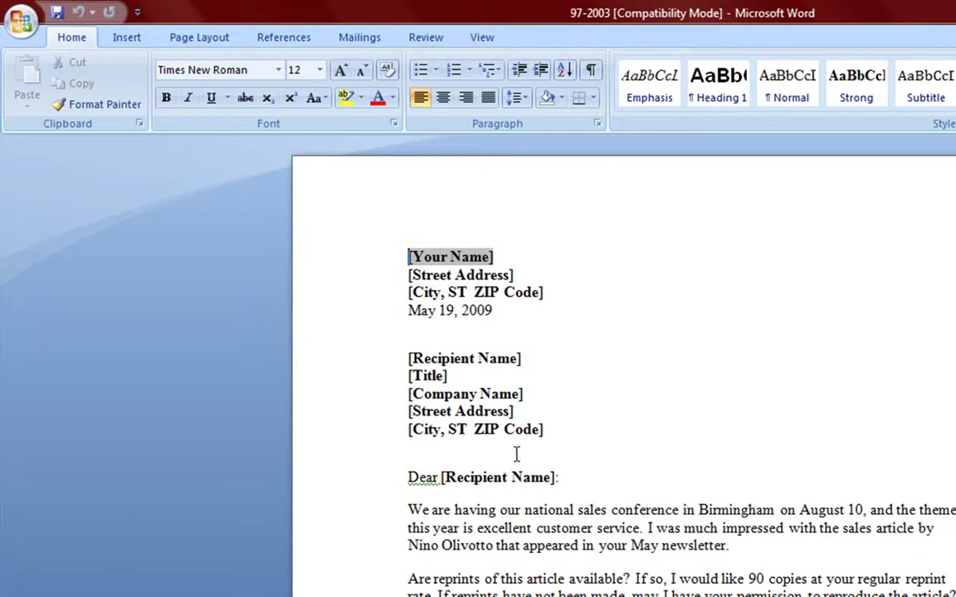
- Examine the additional tools offered when saving the document in other formats, and cancel the save
click(20, 22)
mouse_move(98, 229)
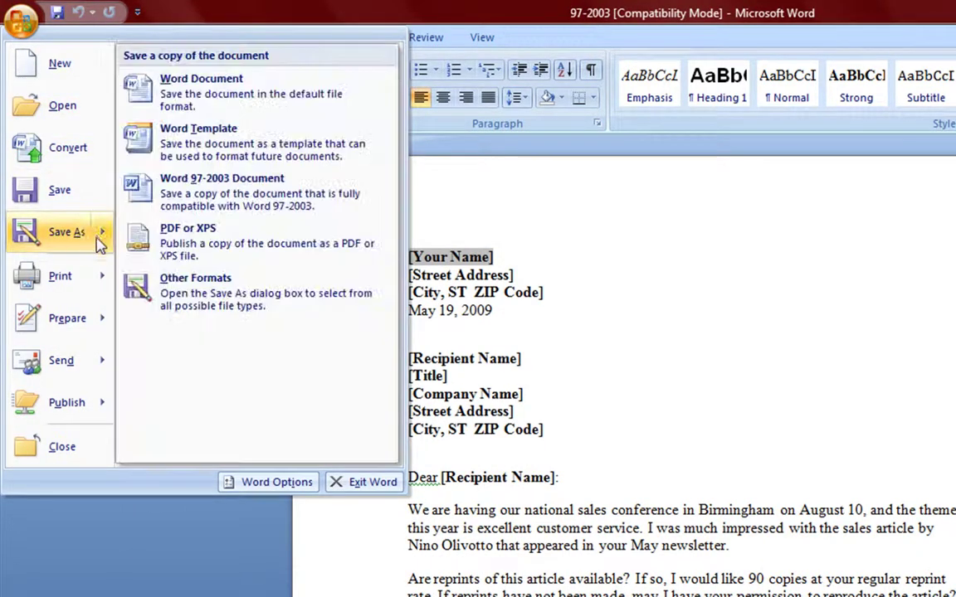
click(205, 296)
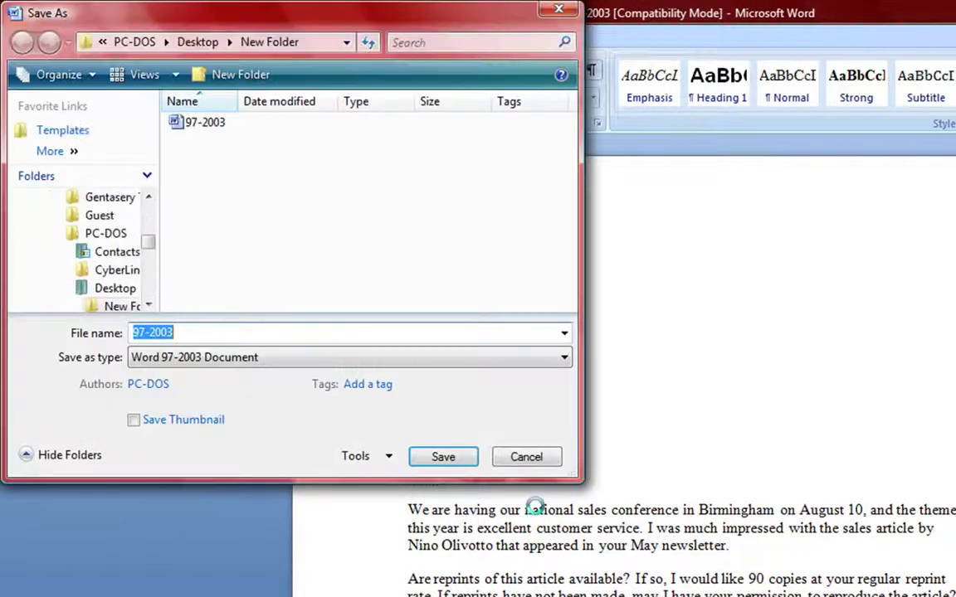
click(390, 457)
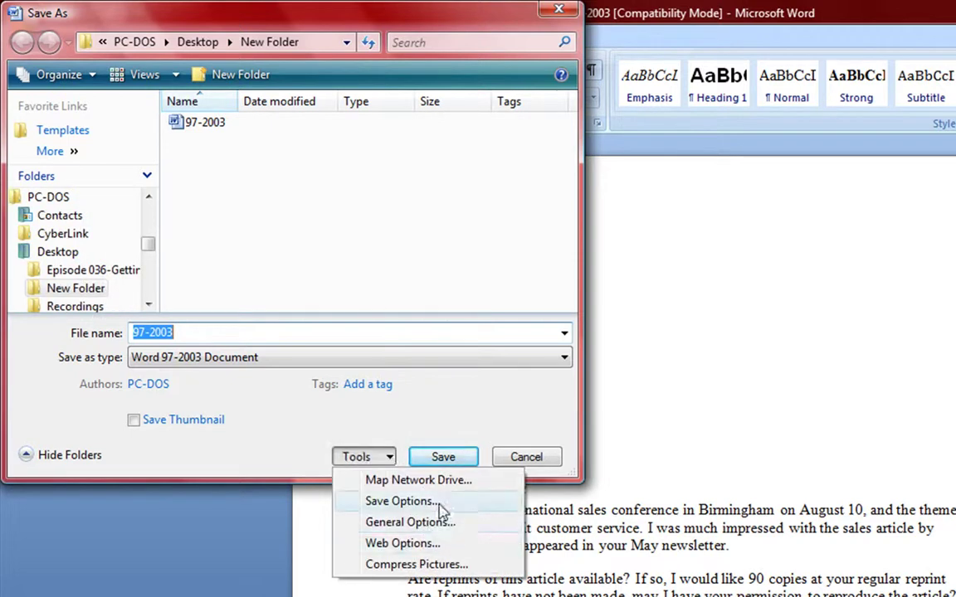
click(522, 459)
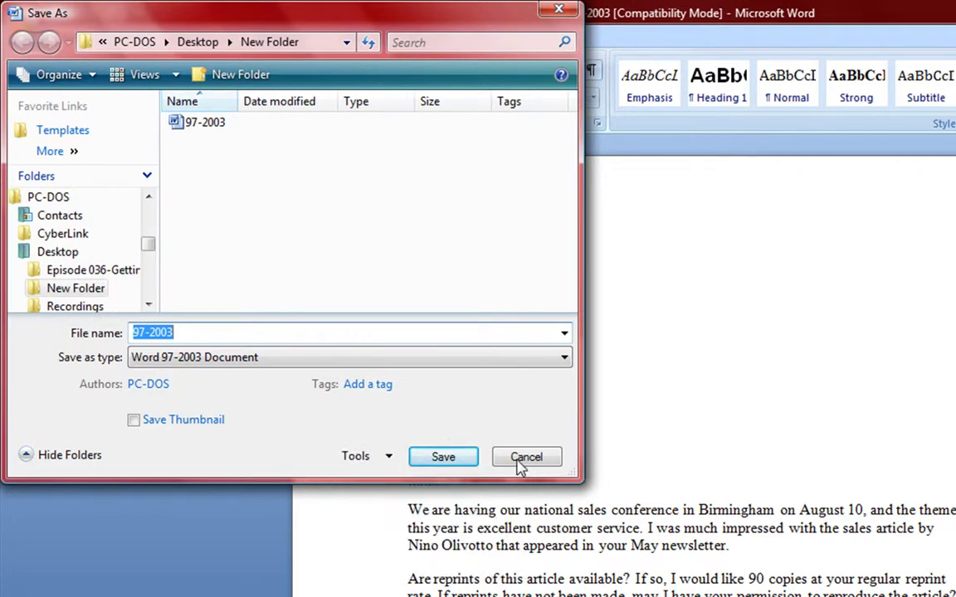
click(522, 460)
- Examine the printer, page range and copies settings for printing the letter, and cancel without printing
click(20, 25)
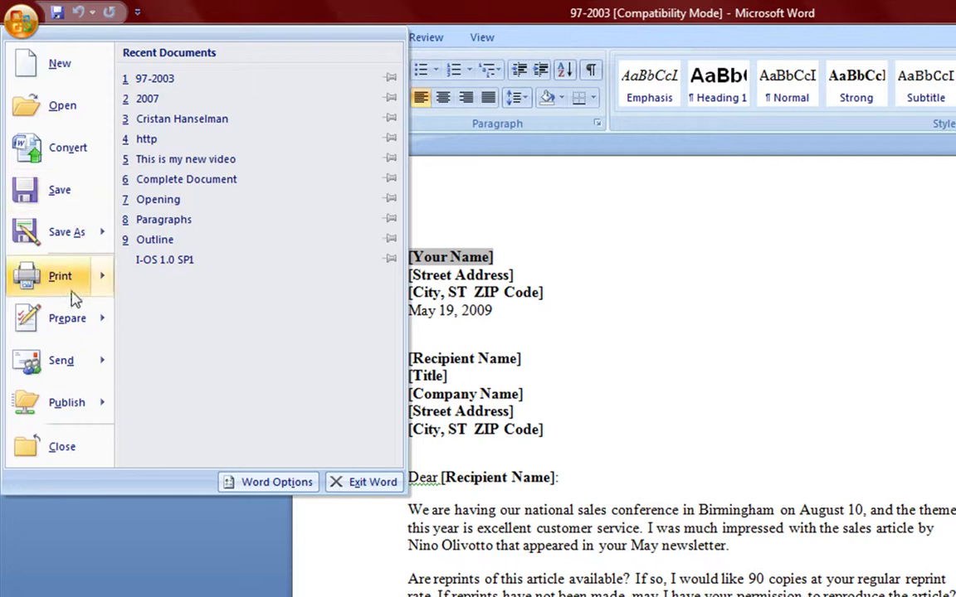
mouse_move(71, 286)
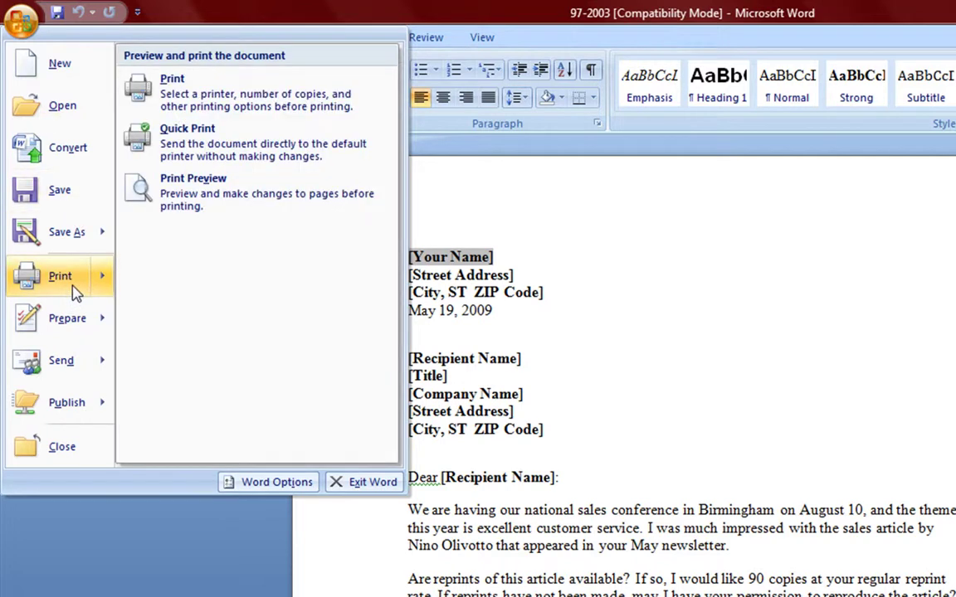
click(211, 119)
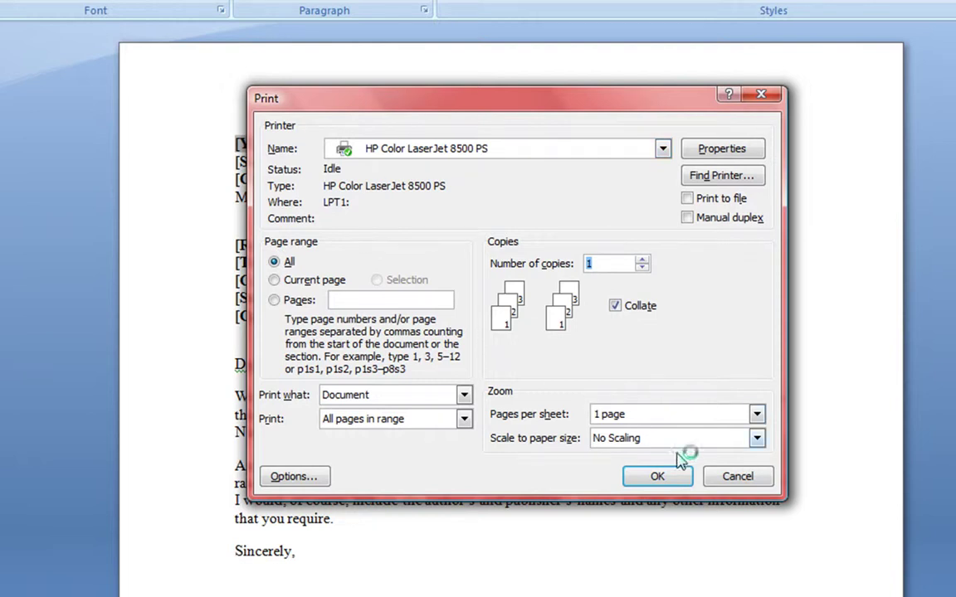
click(727, 479)
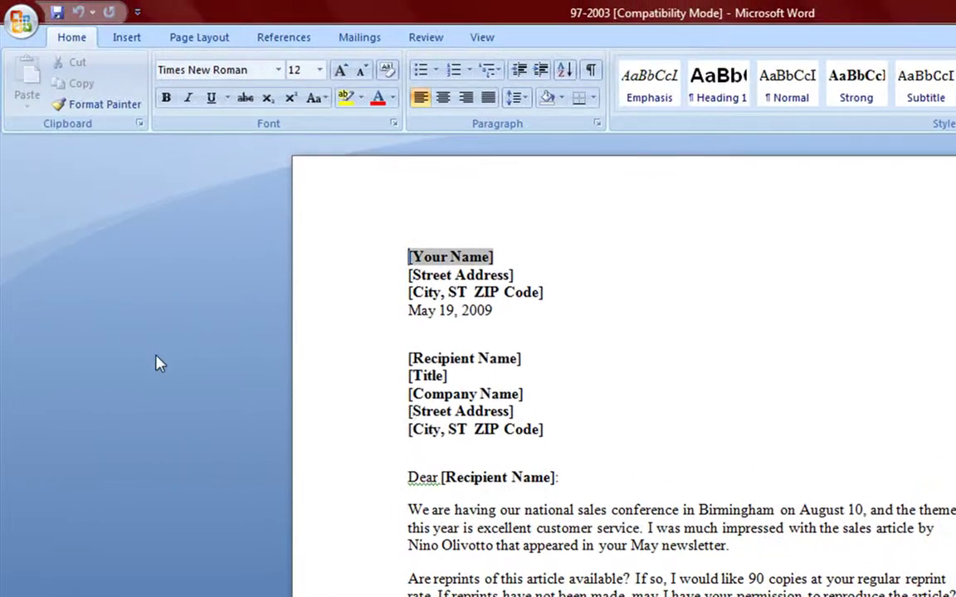
- Review the print and distribution preparation options and mark the document as final
click(21, 19)
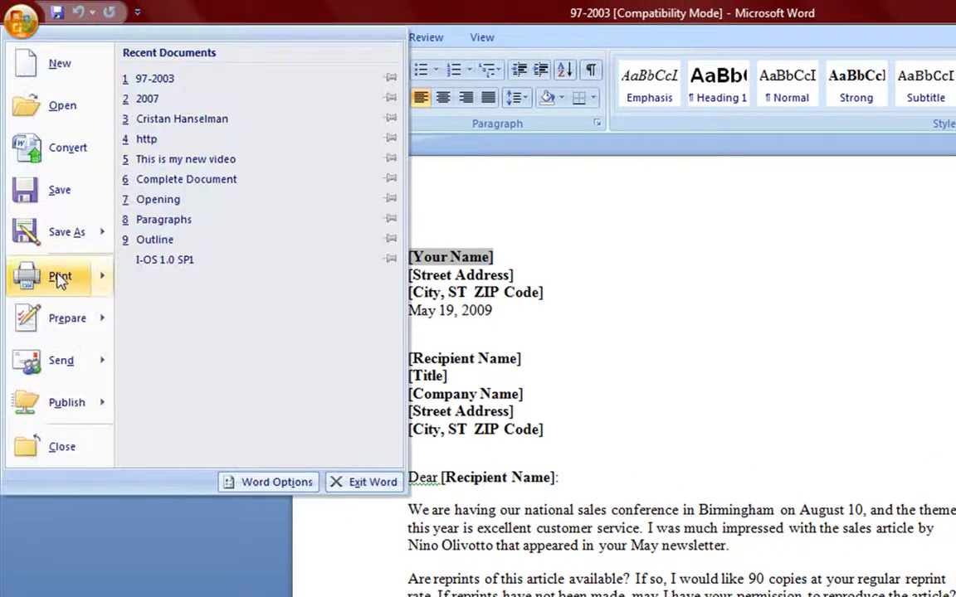
mouse_move(62, 276)
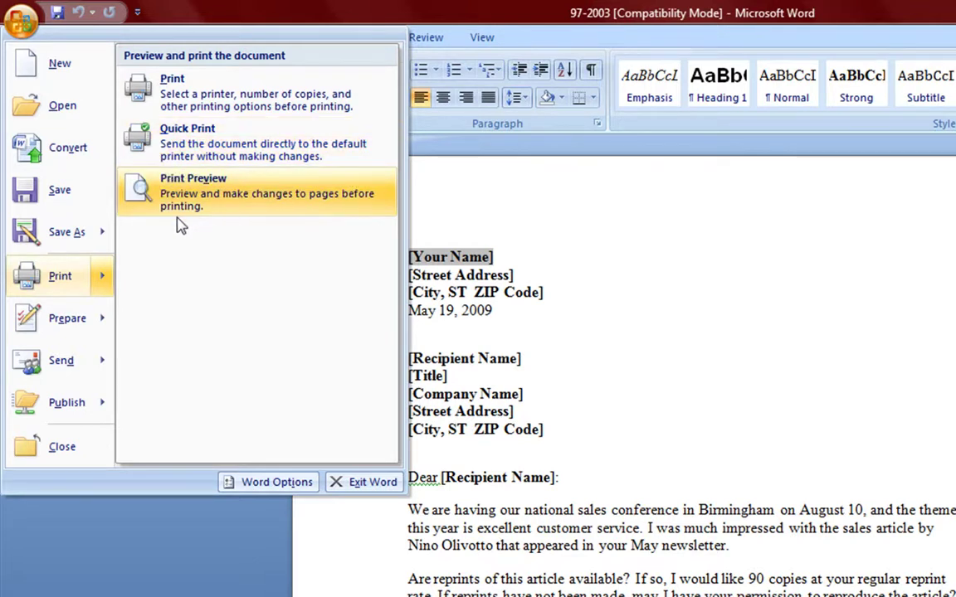
mouse_move(81, 320)
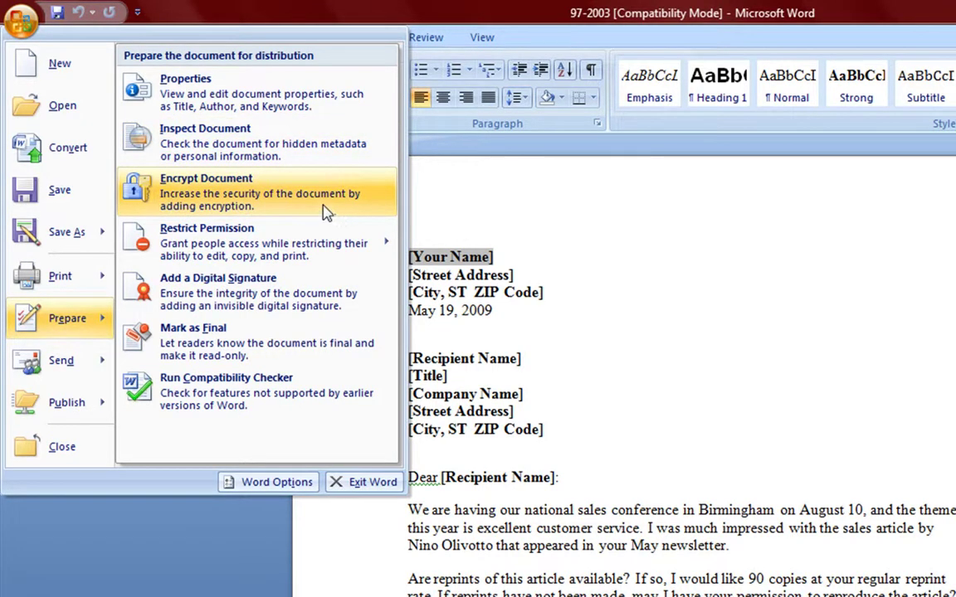
mouse_move(267, 258)
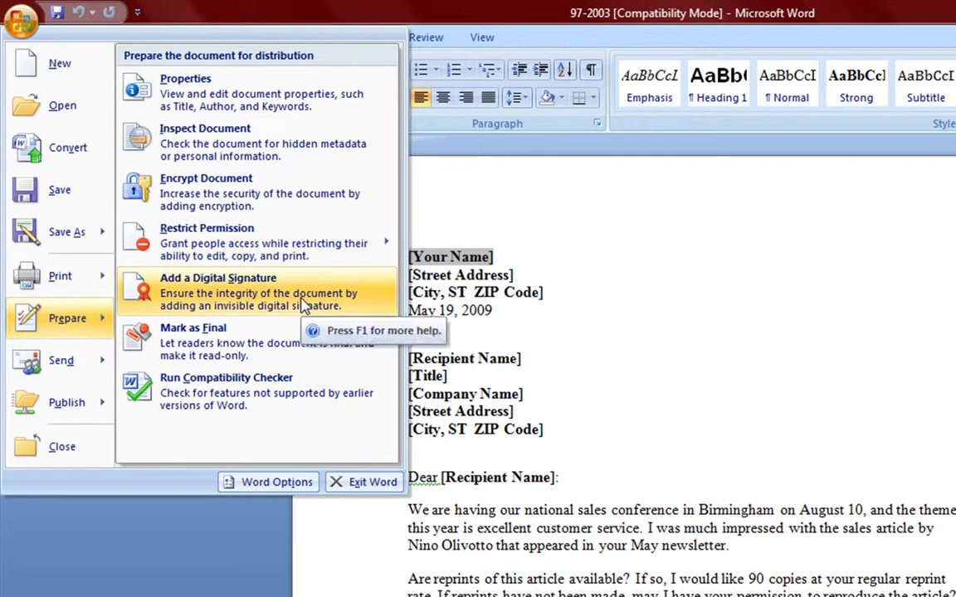
click(249, 346)
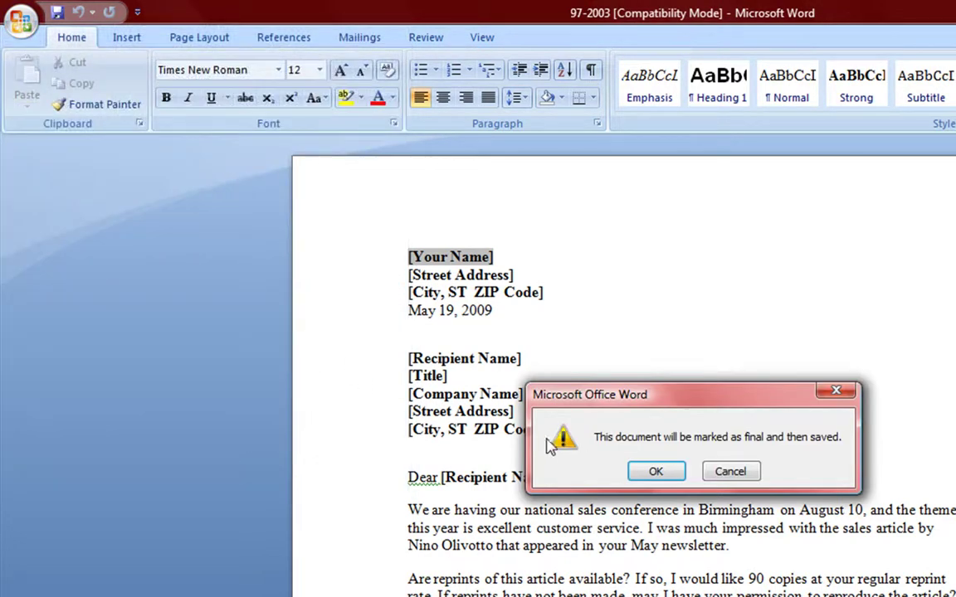
click(665, 473)
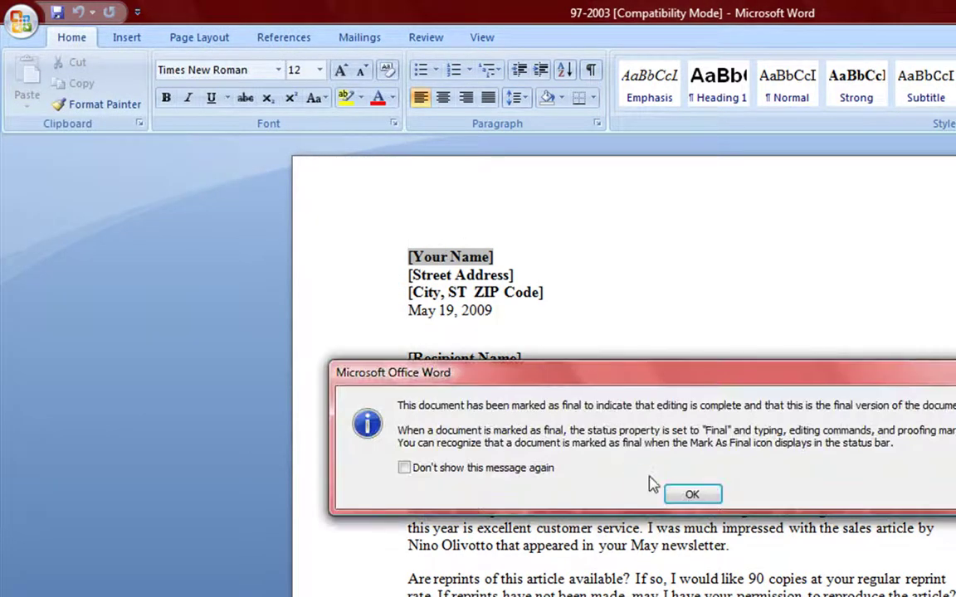
click(692, 496)
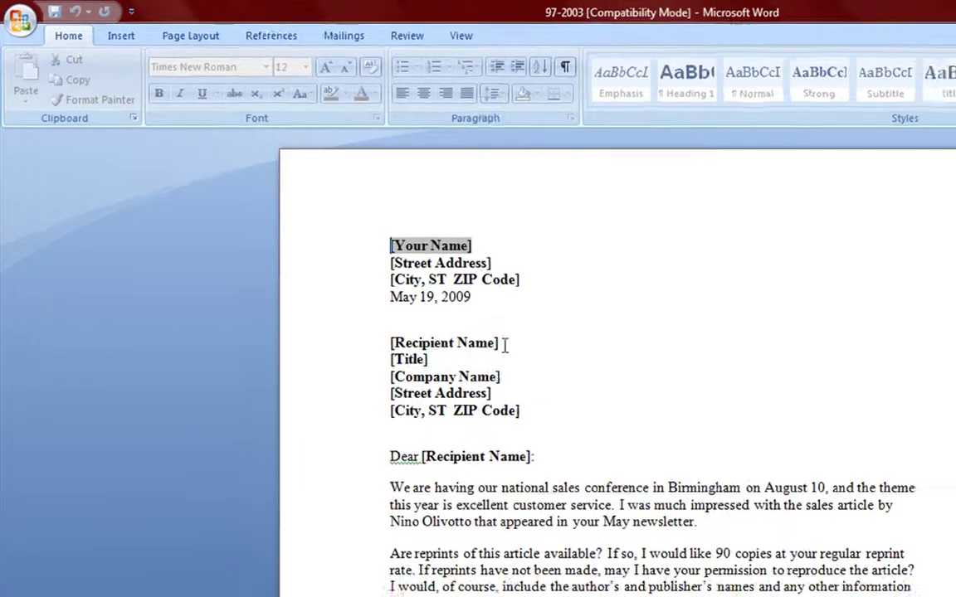
- Try to delete the end of the [Recipient Name] line above [Title] and check which editing commands are available
click(543, 349)
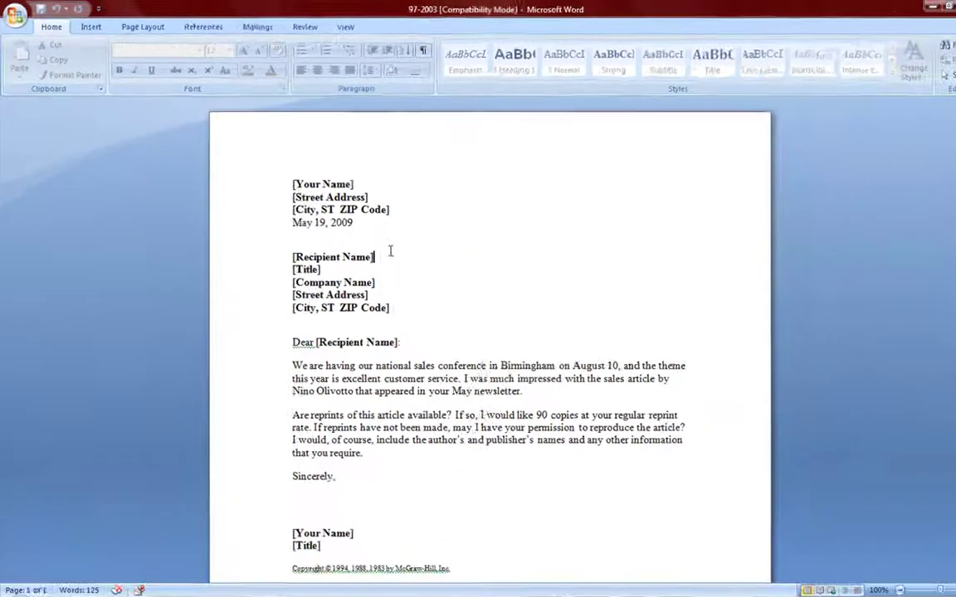
key(BackSpace)
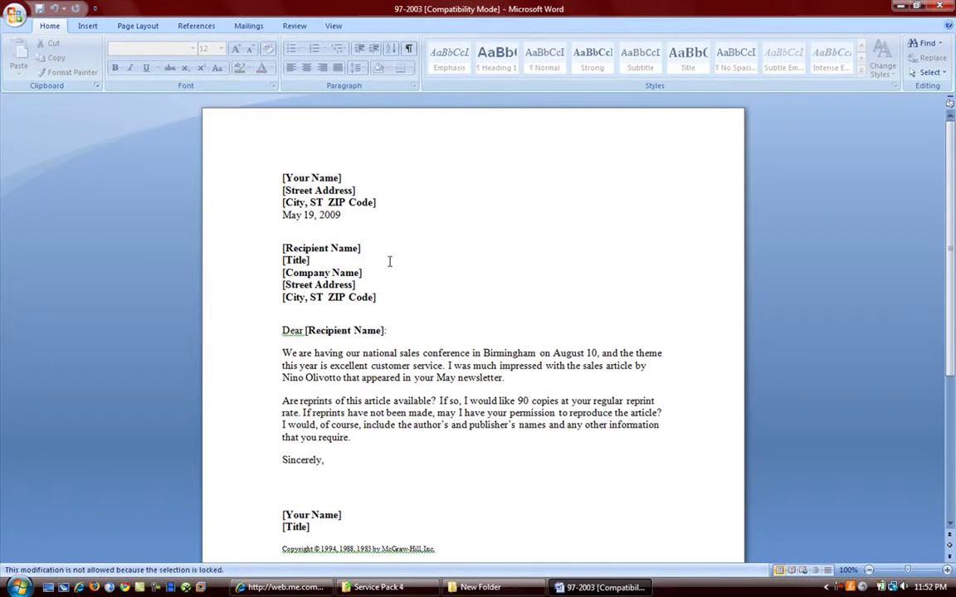
click(265, 26)
click(286, 26)
click(49, 26)
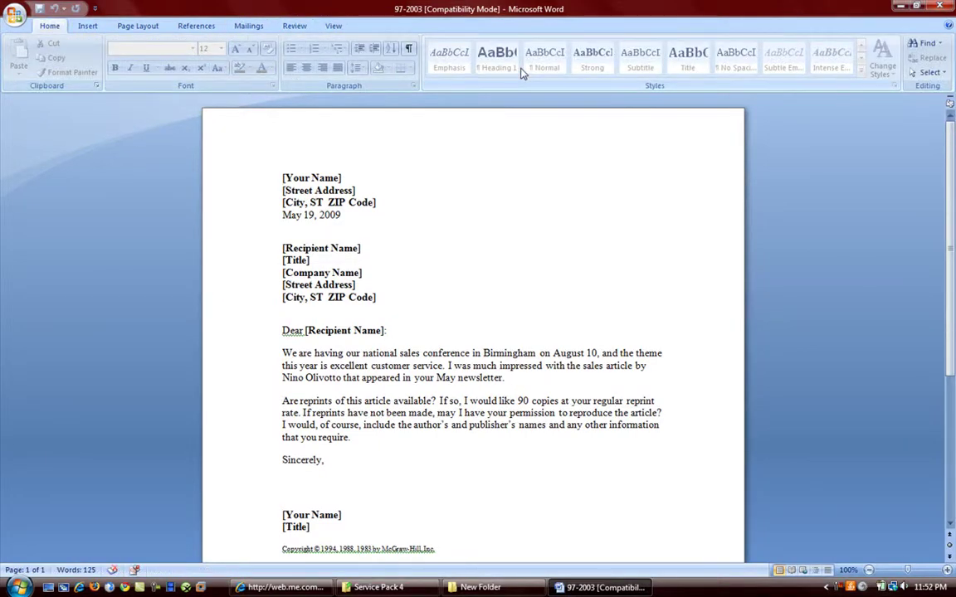
- Remove the Mark as Final status from the 97-2003 document
click(23, 9)
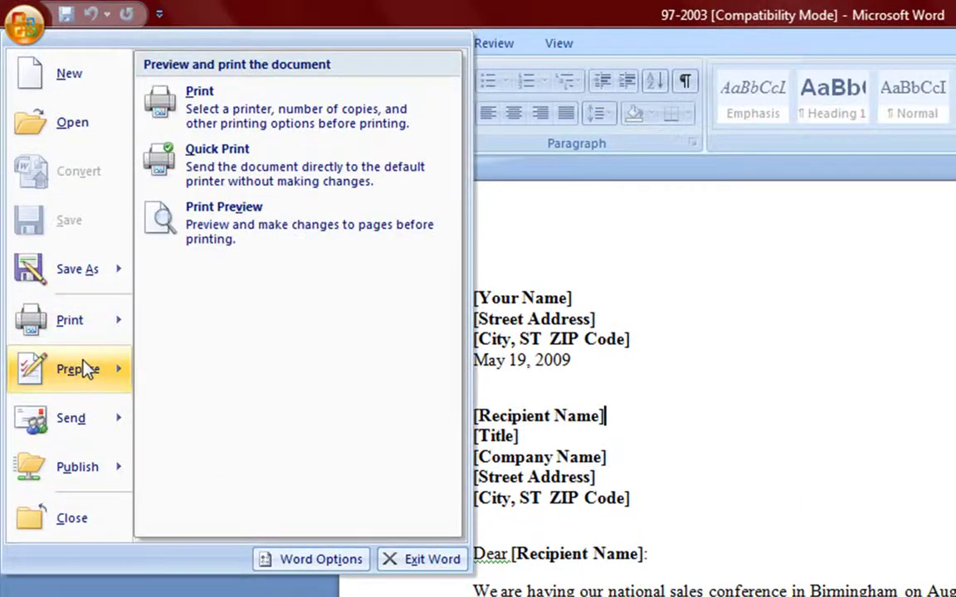
mouse_move(86, 370)
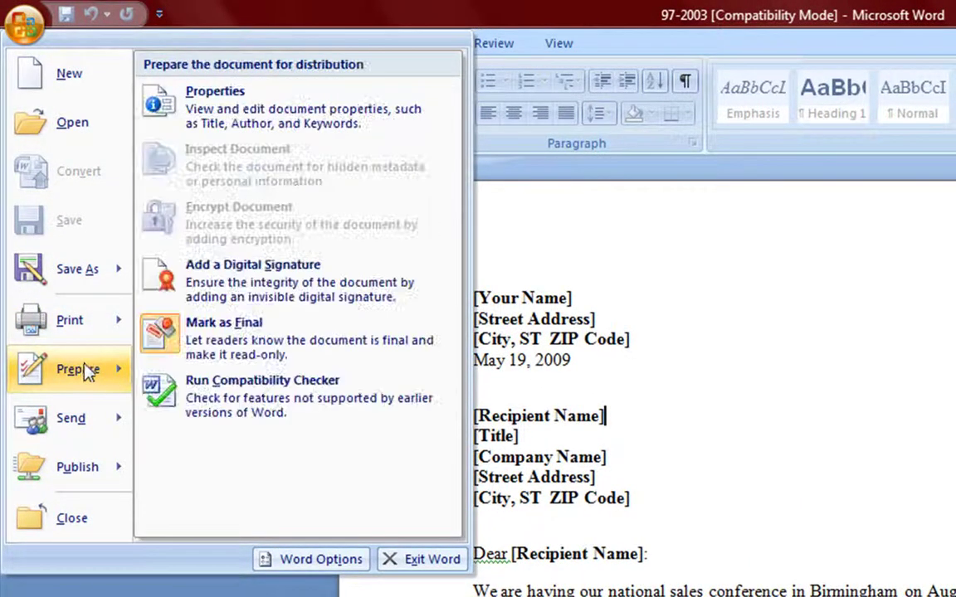
click(270, 330)
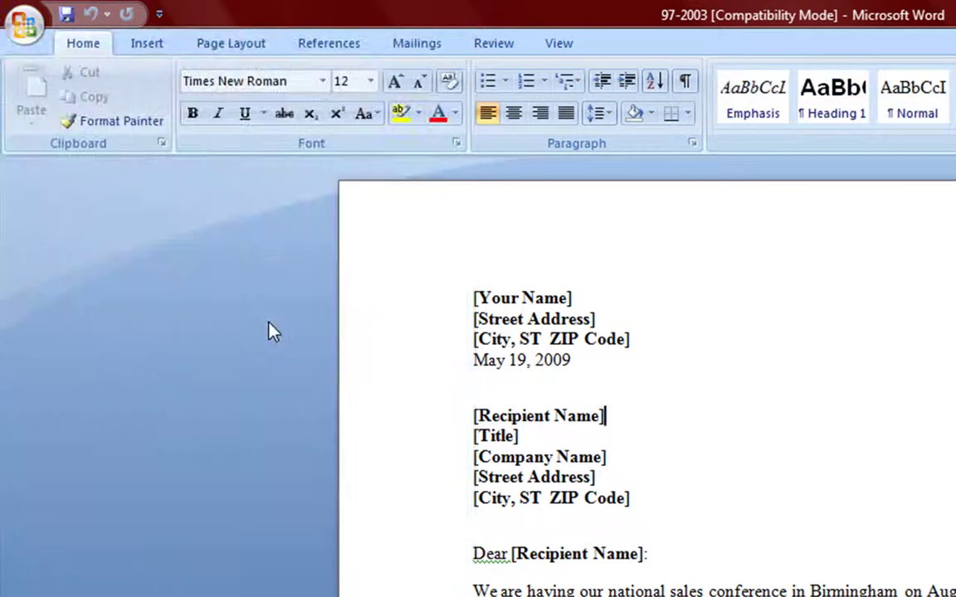
- Examine the options for saving, printing, e-mailing, faxing and publishing the document
click(6, 12)
mouse_move(80, 292)
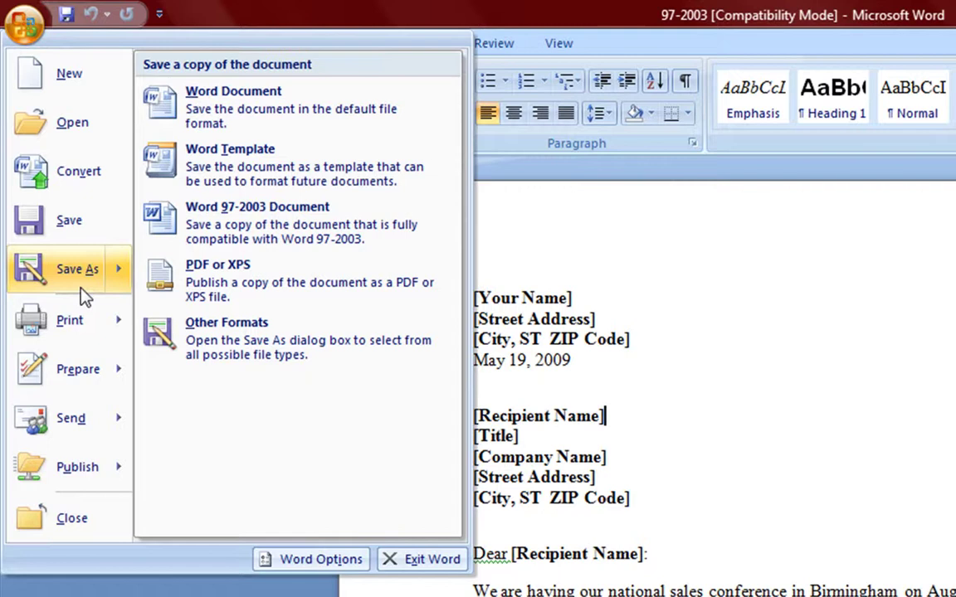
mouse_move(88, 330)
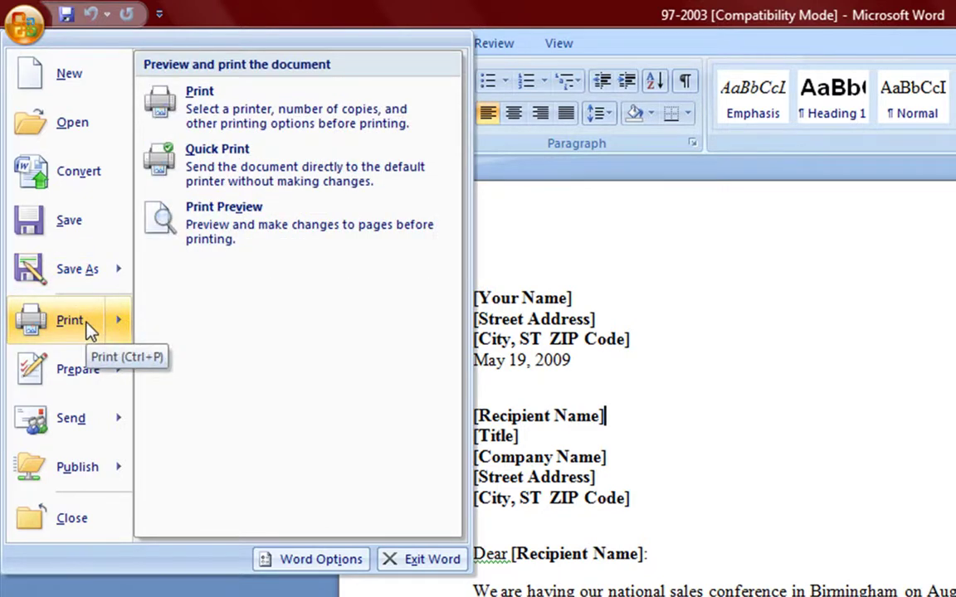
mouse_move(78, 355)
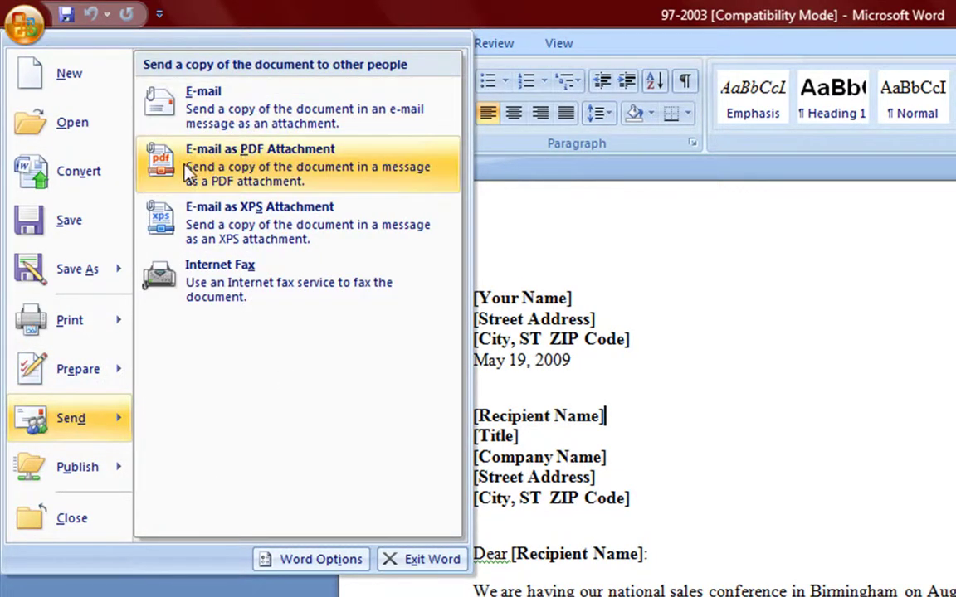
click(284, 170)
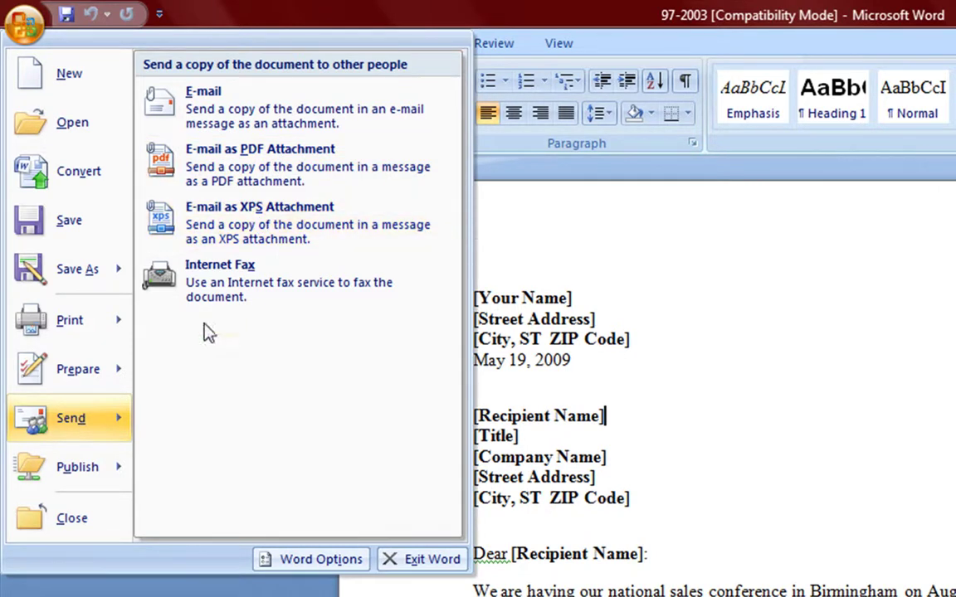
mouse_move(93, 473)
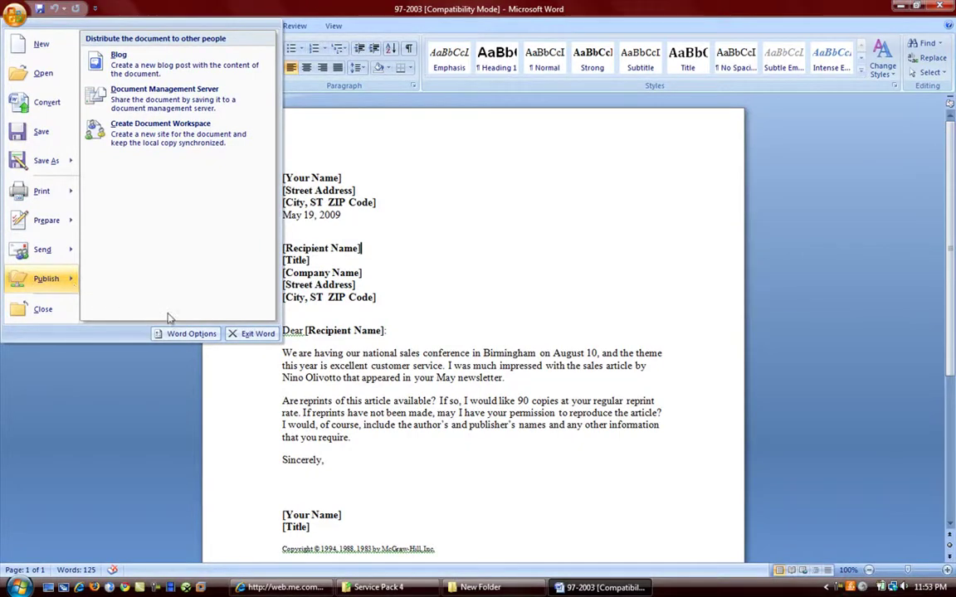
- Examine the Popular settings in Word Options, cancel them and view the list of recent documents
click(184, 333)
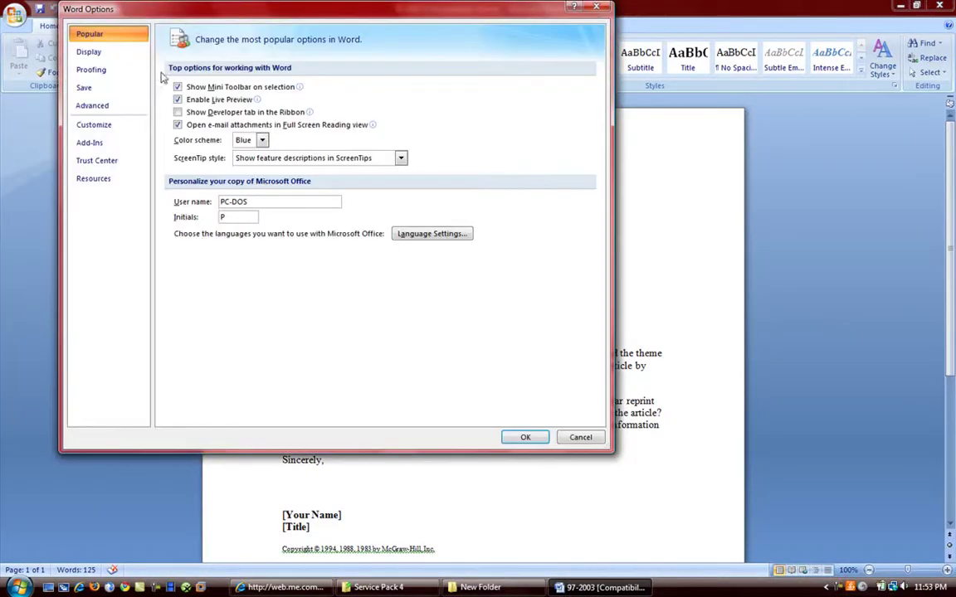
drag(141, 15, 128, 83)
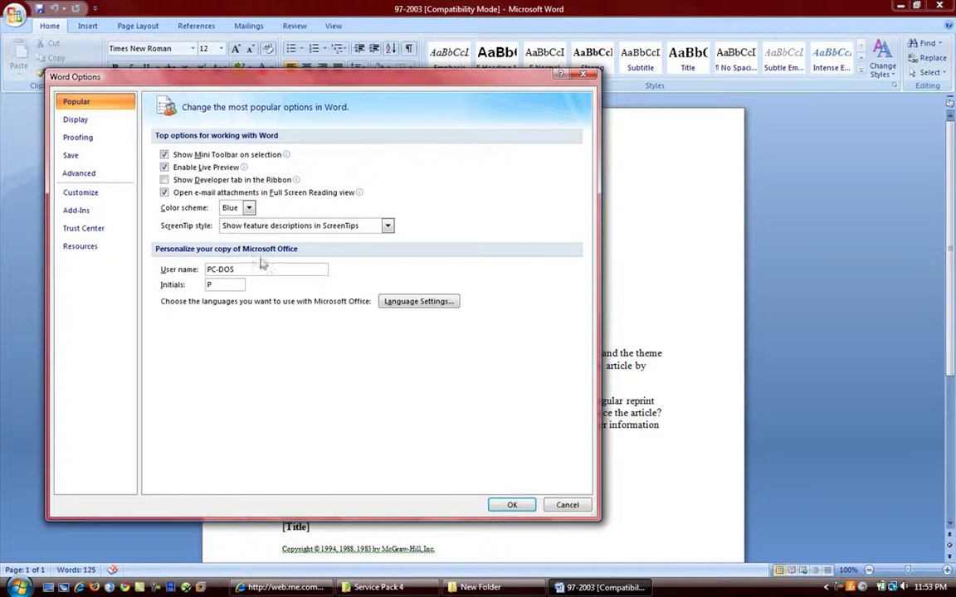
click(564, 501)
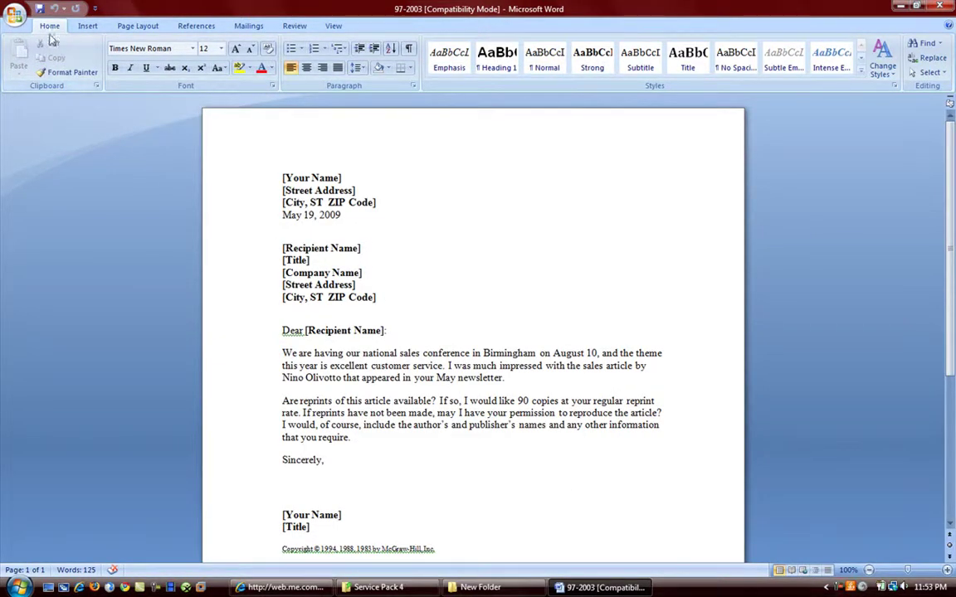
click(16, 14)
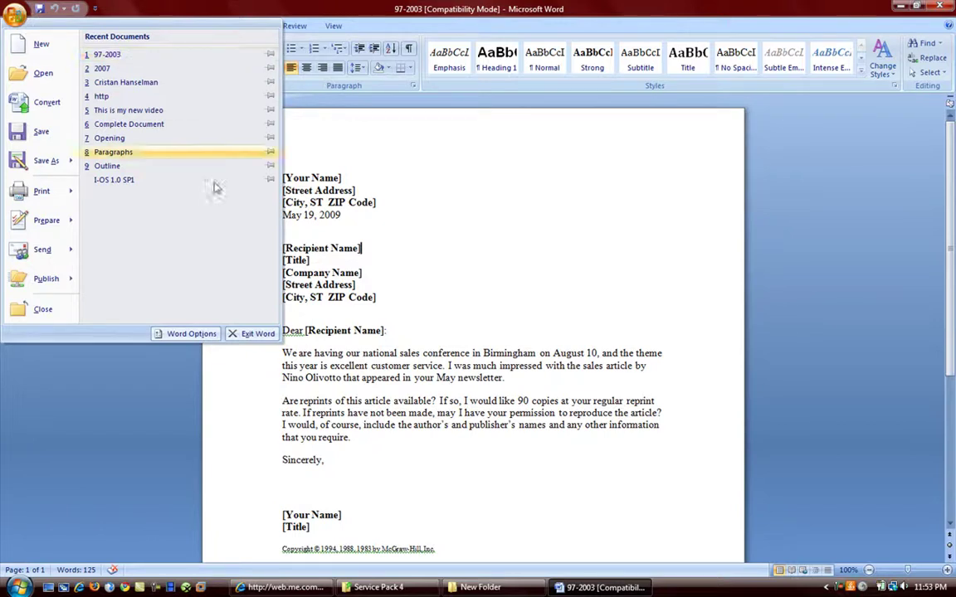